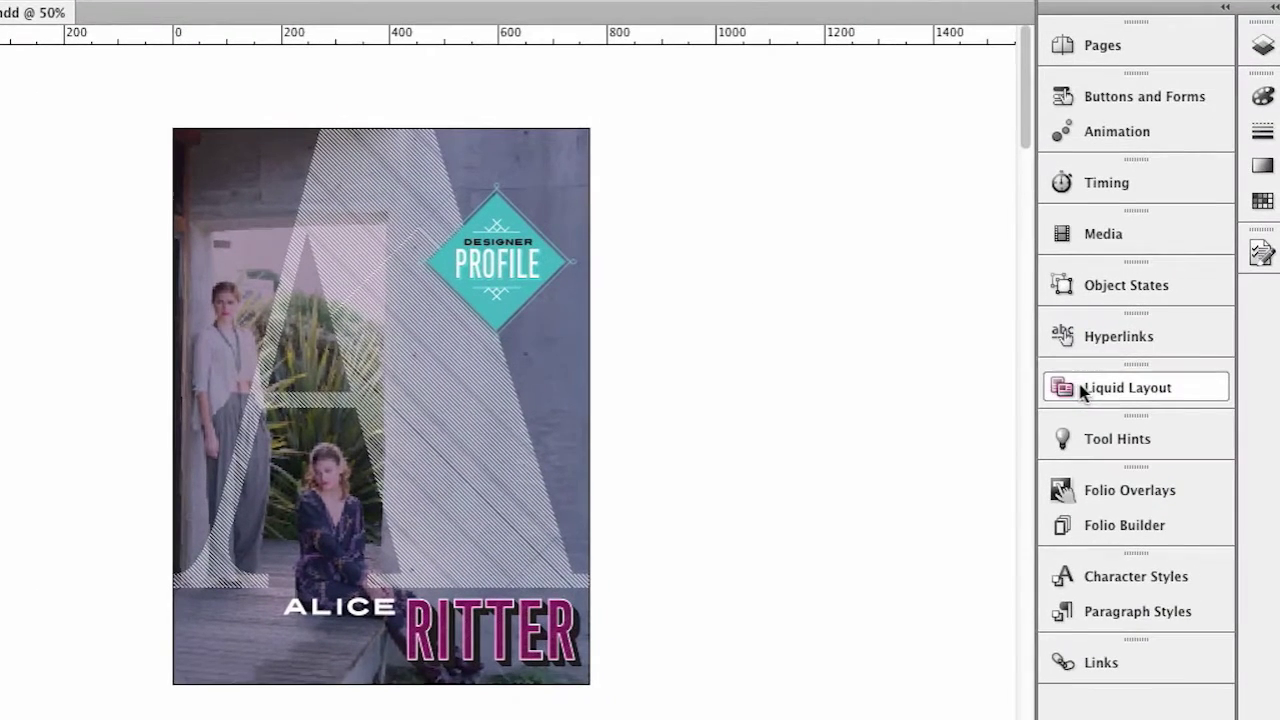
Show the PROFILE diamond's Liquid Layout rules: Object-based, pinned top and right
click(1096, 415)
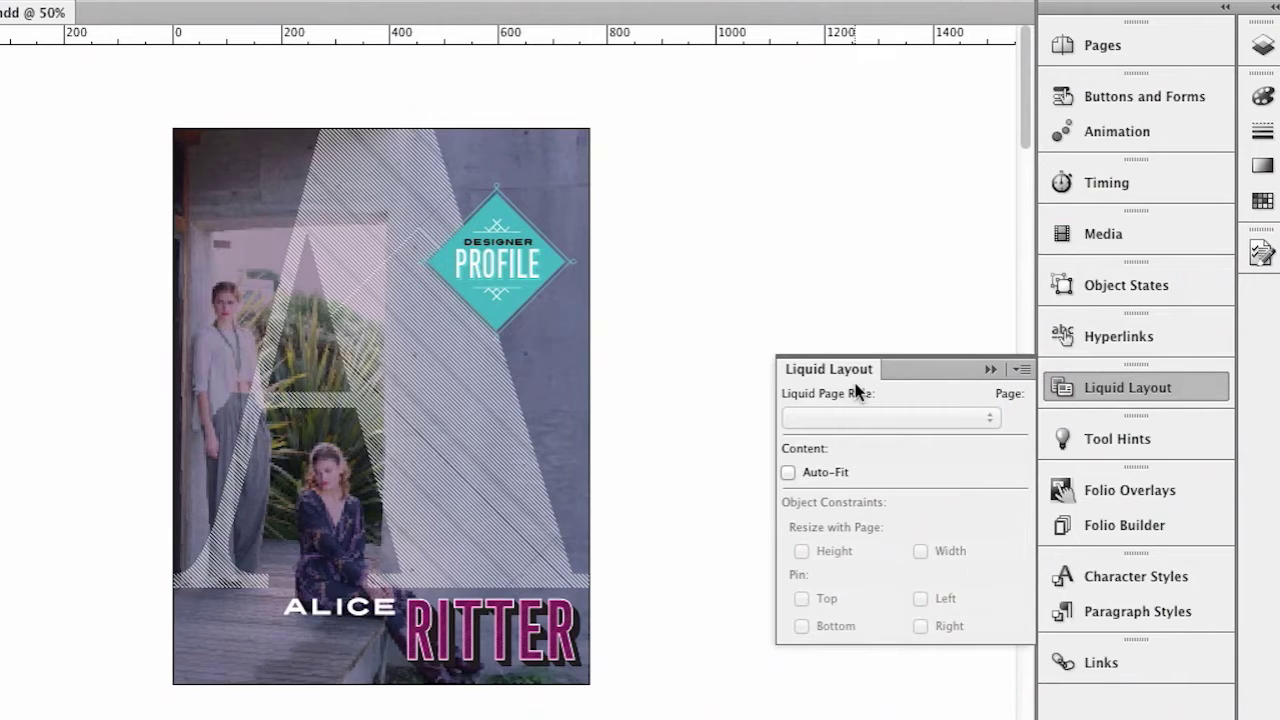
click(565, 313)
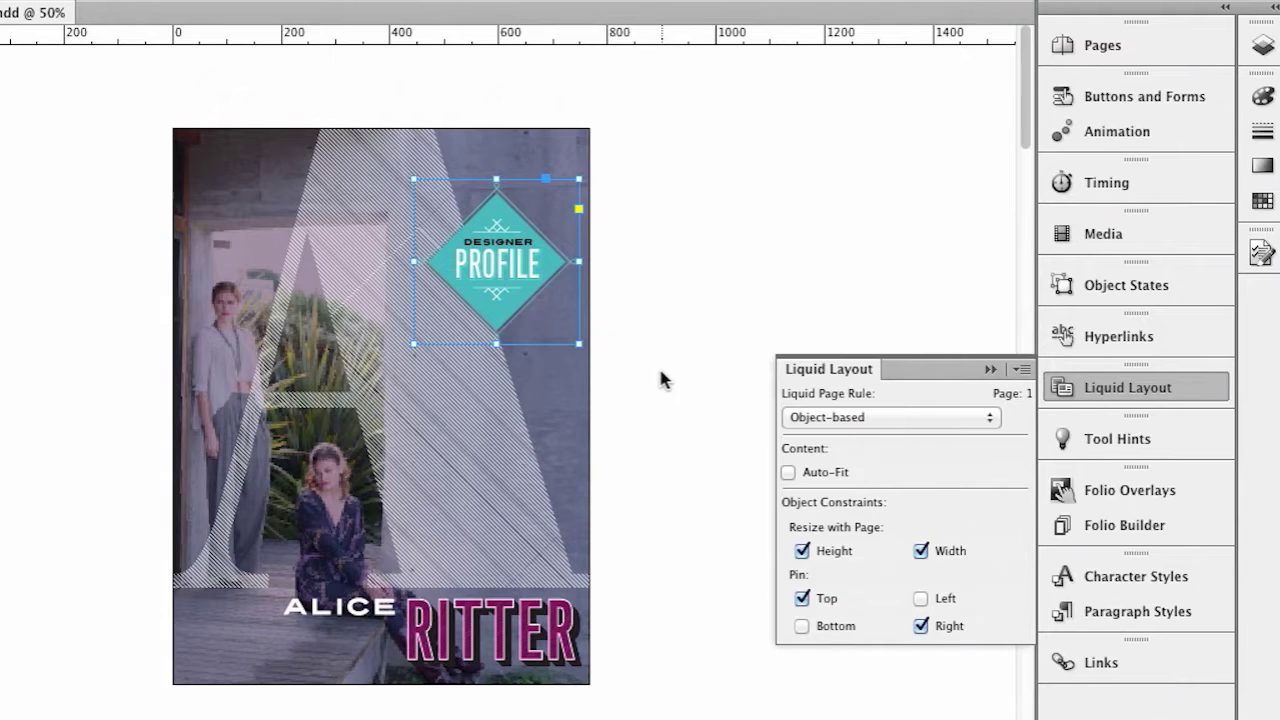
click(815, 420)
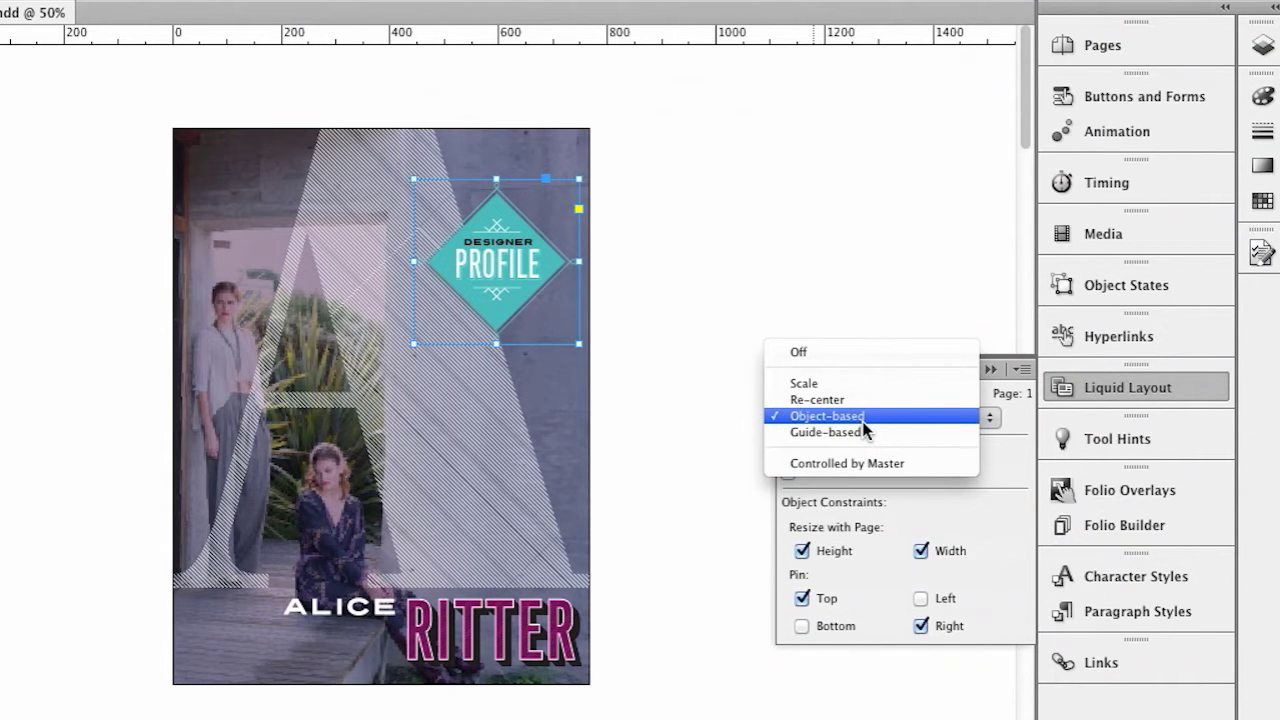
click(864, 420)
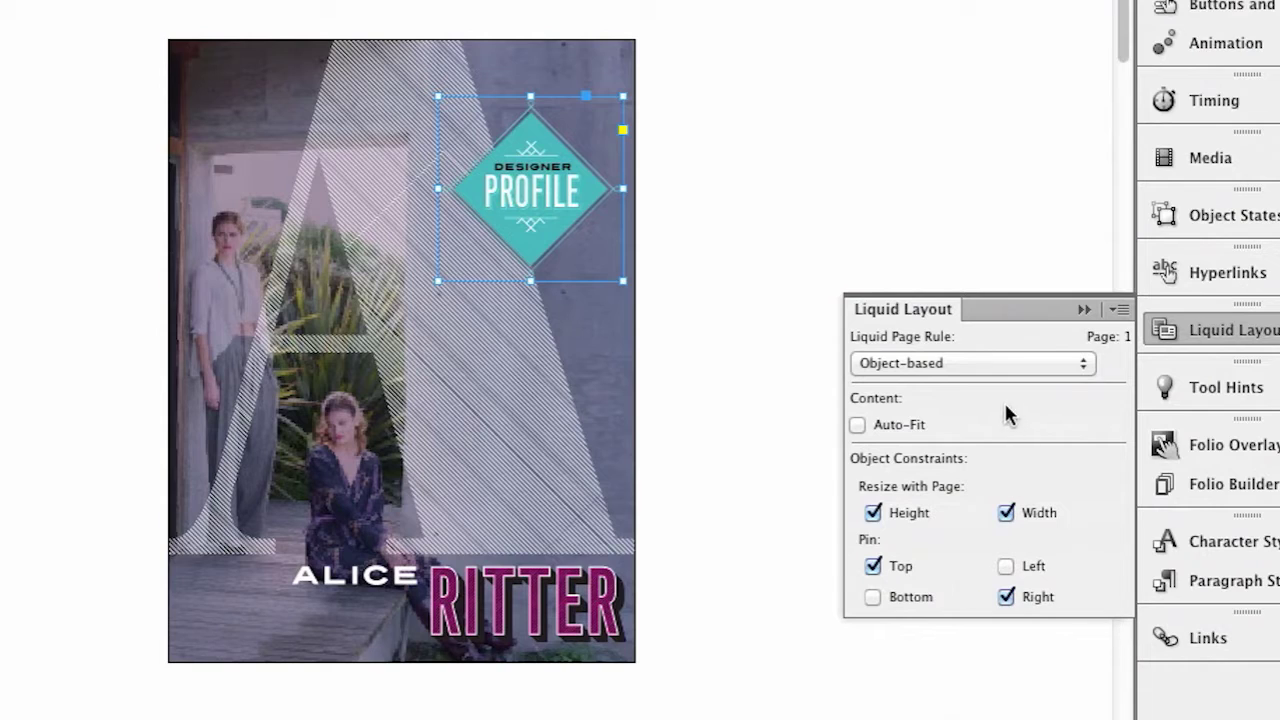
click(960, 364)
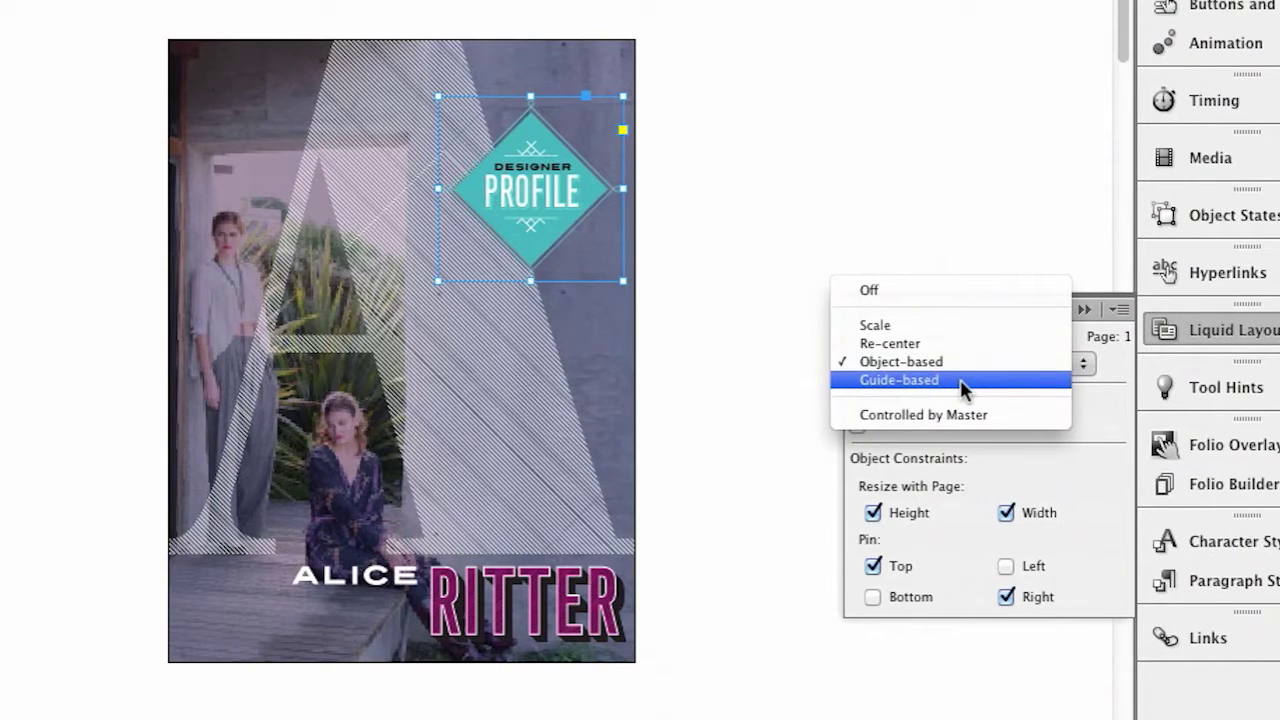
click(960, 379)
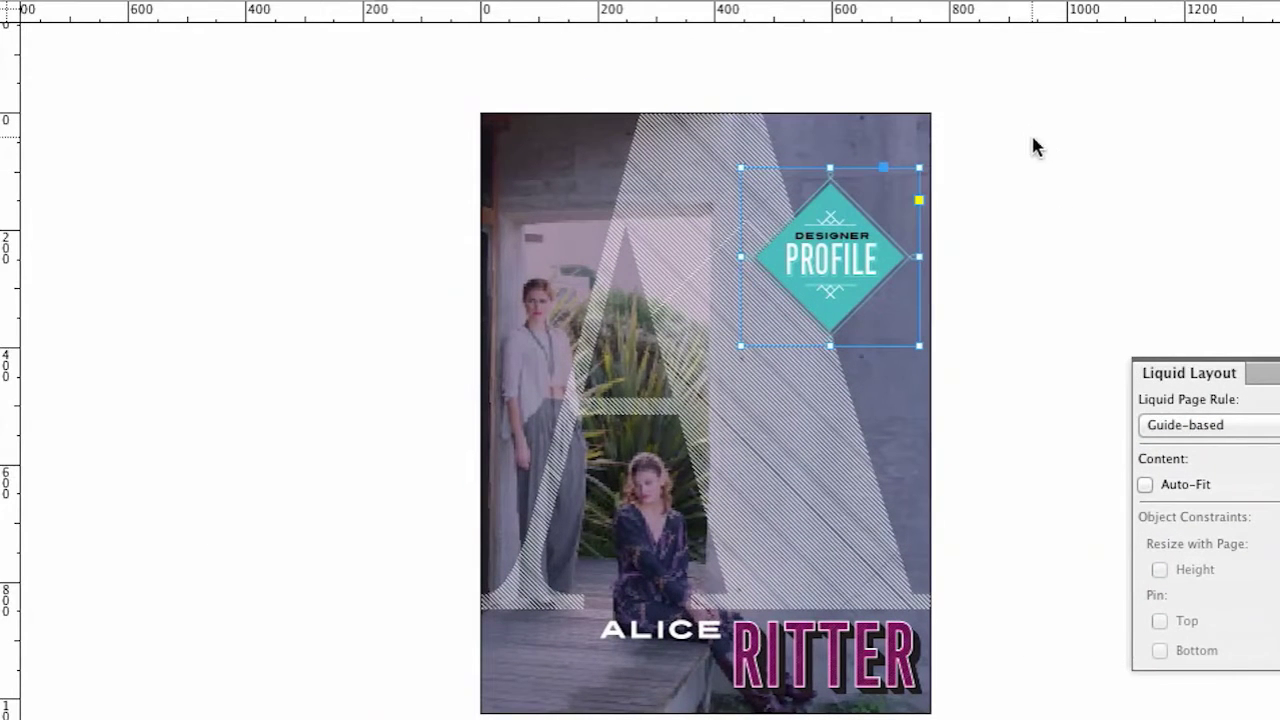
drag(950, 12, 1012, 183)
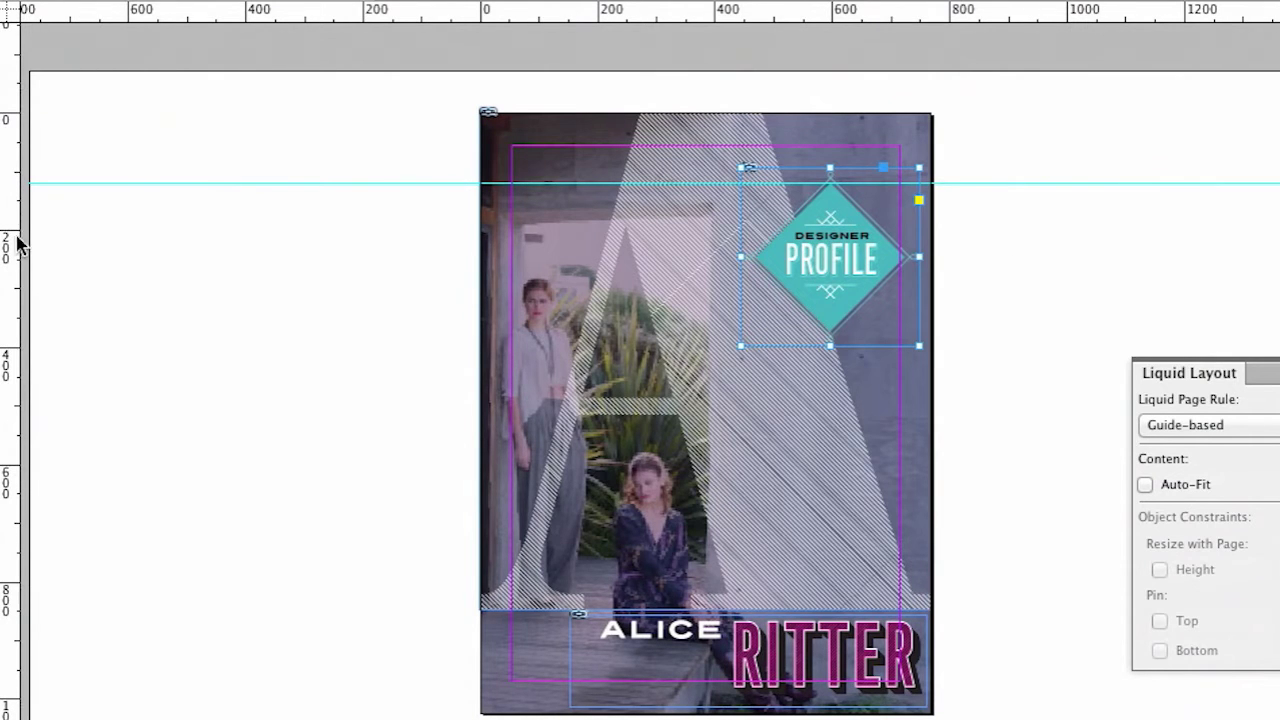
drag(16, 244, 748, 270)
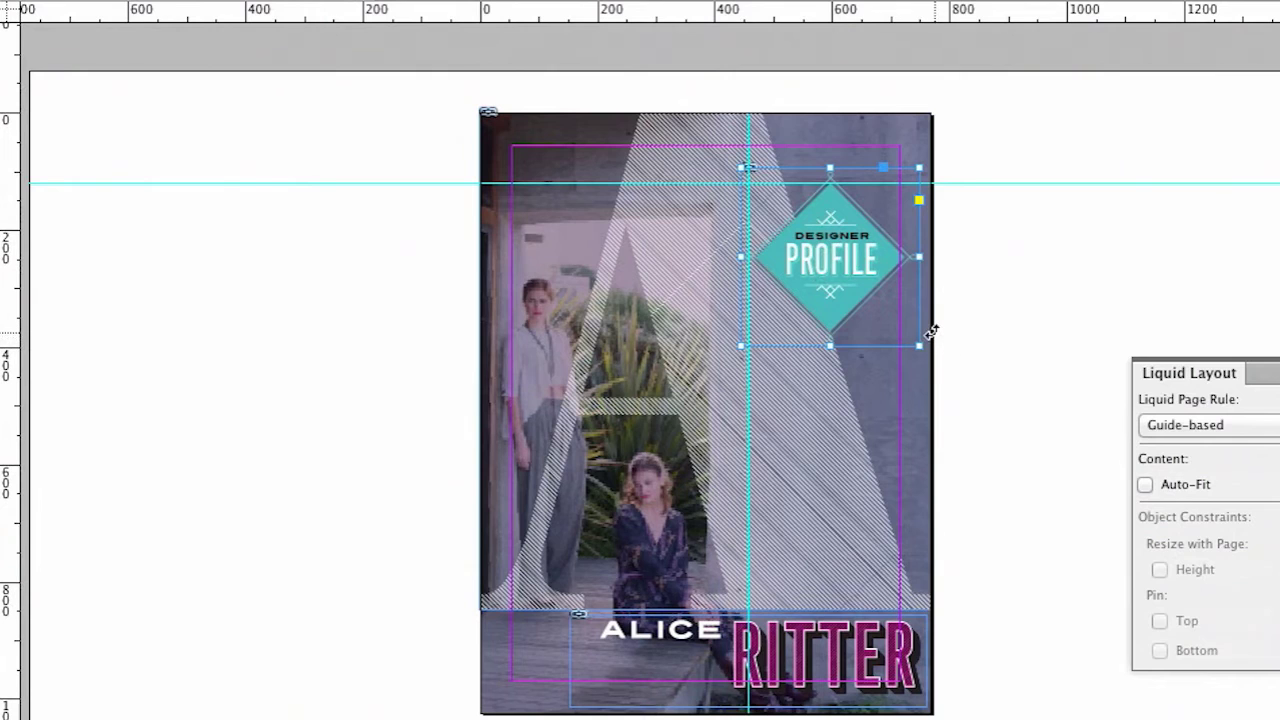
key(Delete)
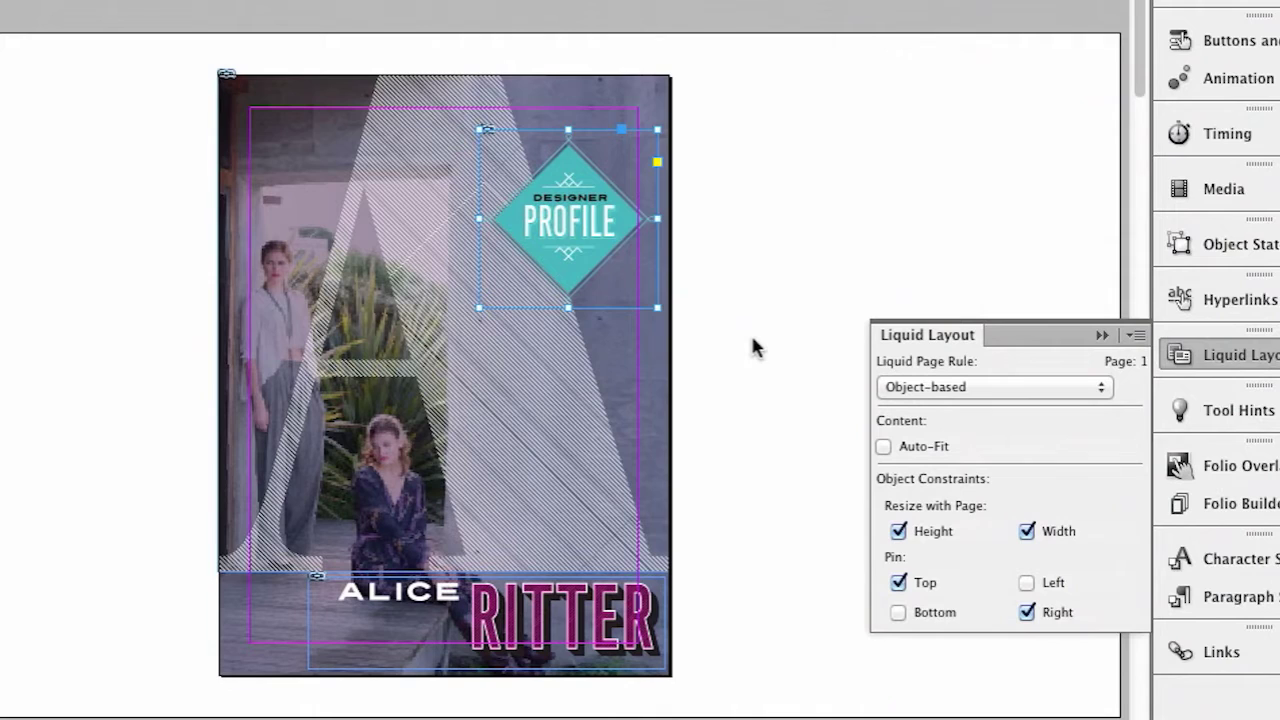
Preview the cover reflow by stretching the page wider with the Page tool, then narrowing it back
click(755, 347)
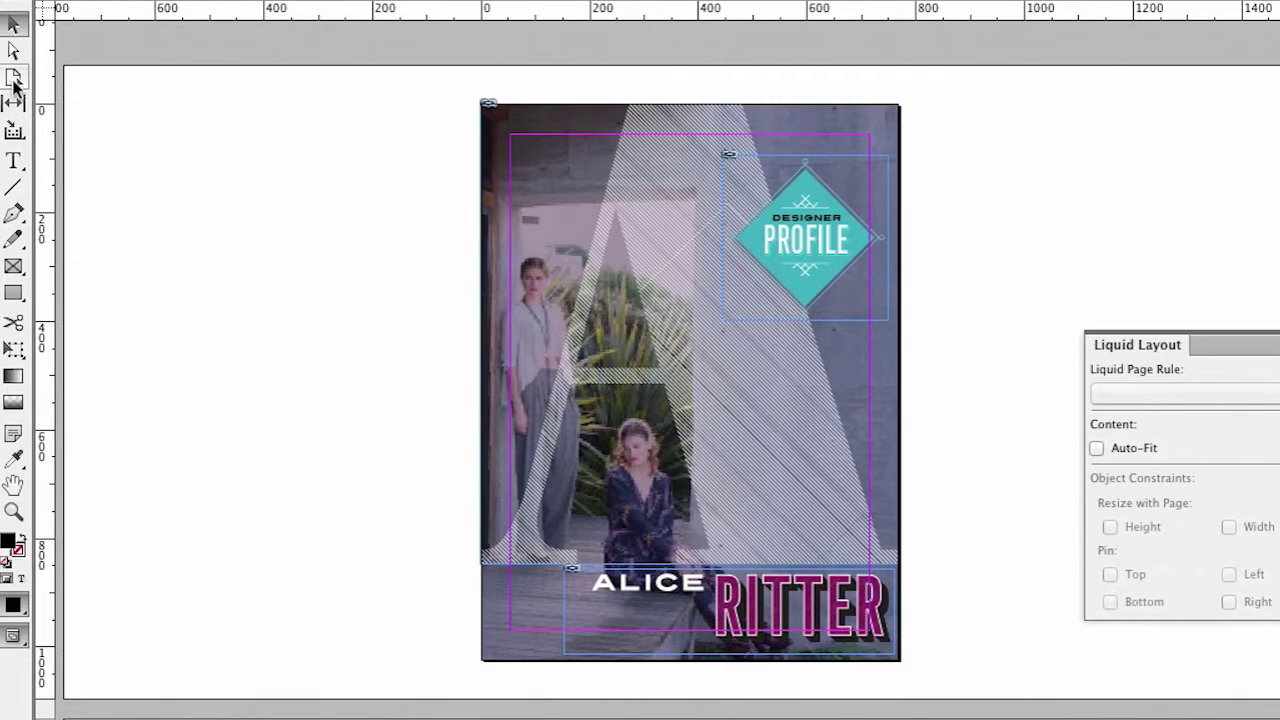
click(14, 80)
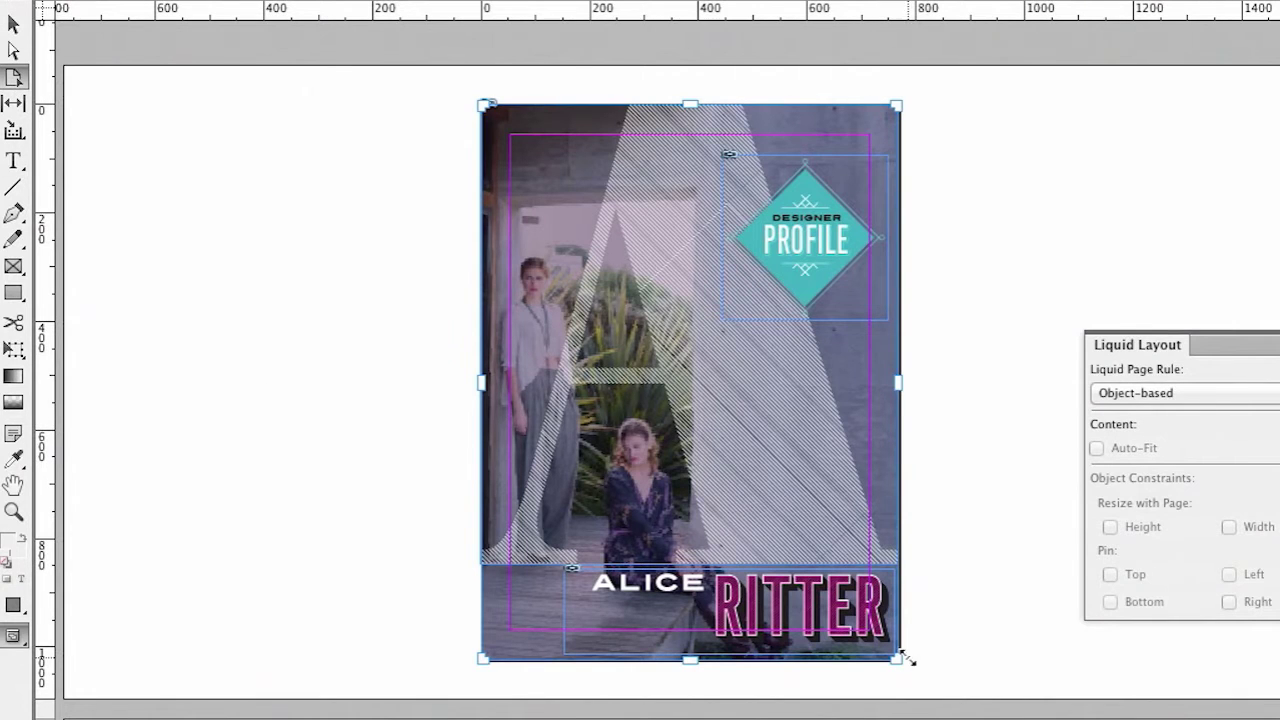
mouse_move(897, 658)
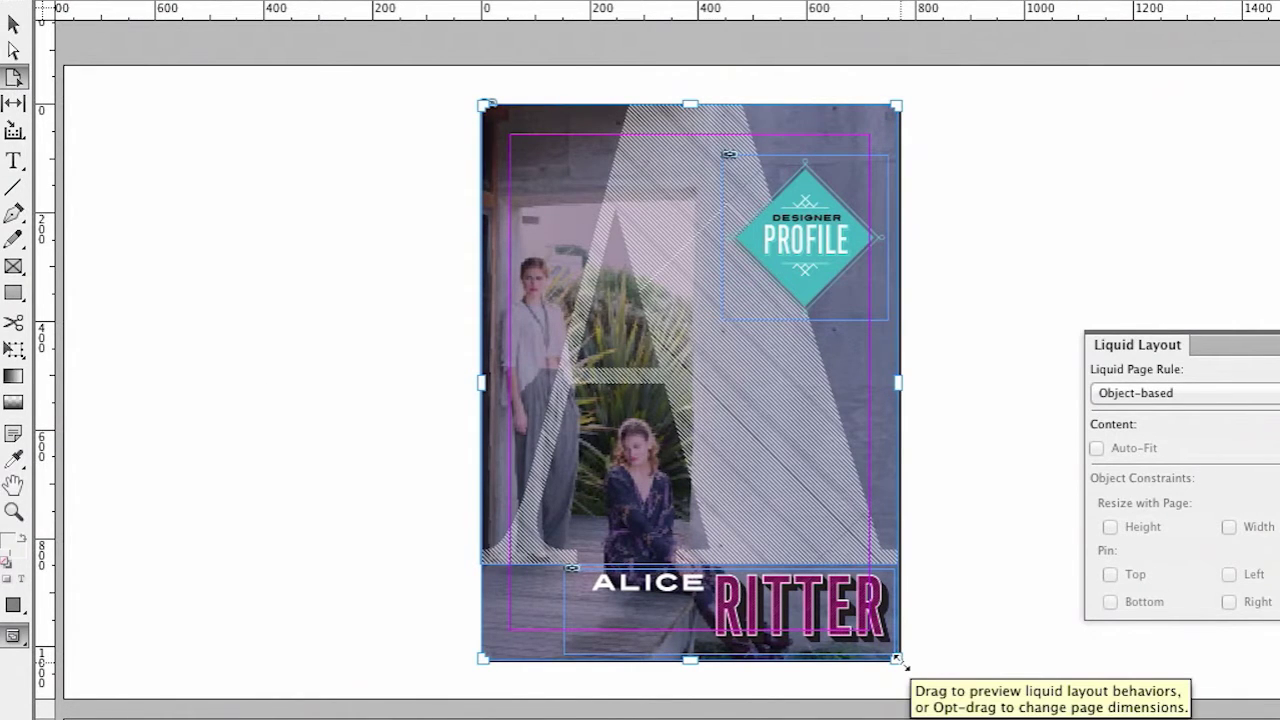
mouse_move(897, 659)
mouse_down()
mouse_move(1004, 661)
mouse_move(1013, 648)
mouse_move(889, 668)
mouse_move(1128, 645)
mouse_up()
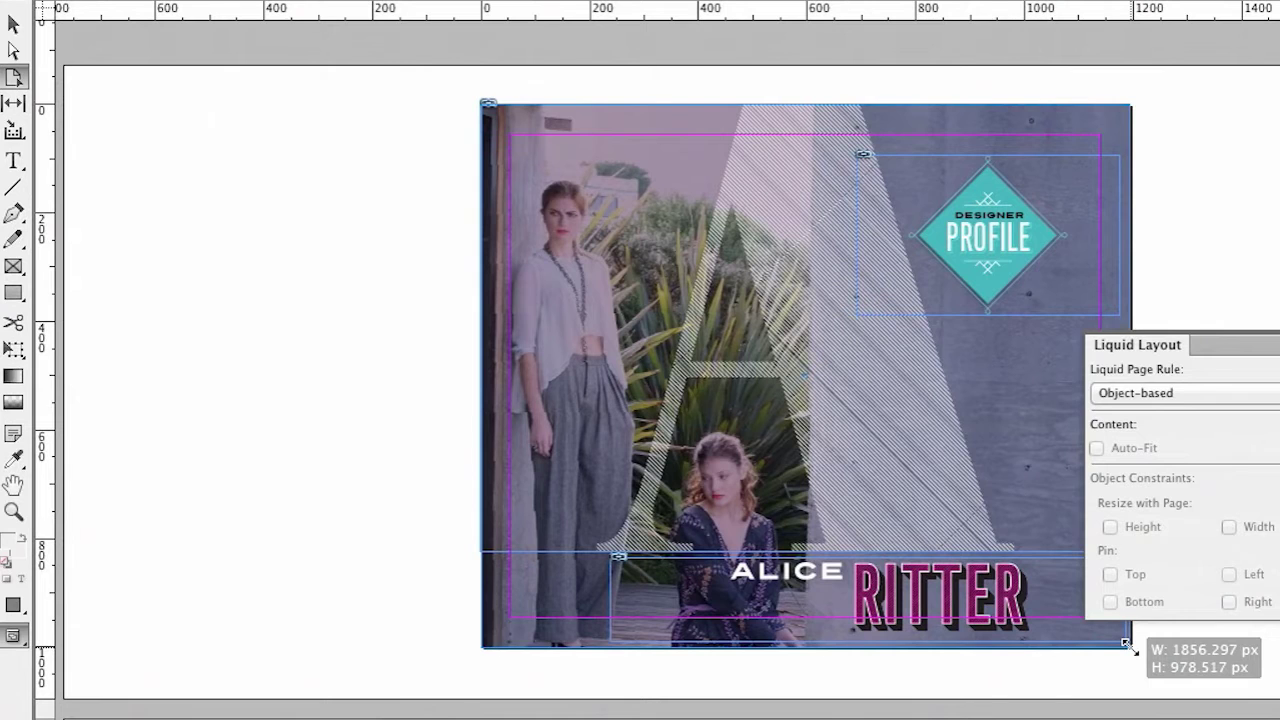
mouse_move(1128, 645)
mouse_down()
mouse_move(1068, 603)
mouse_move(1062, 485)
mouse_move(1063, 586)
mouse_move(1046, 629)
mouse_move(948, 660)
mouse_up()
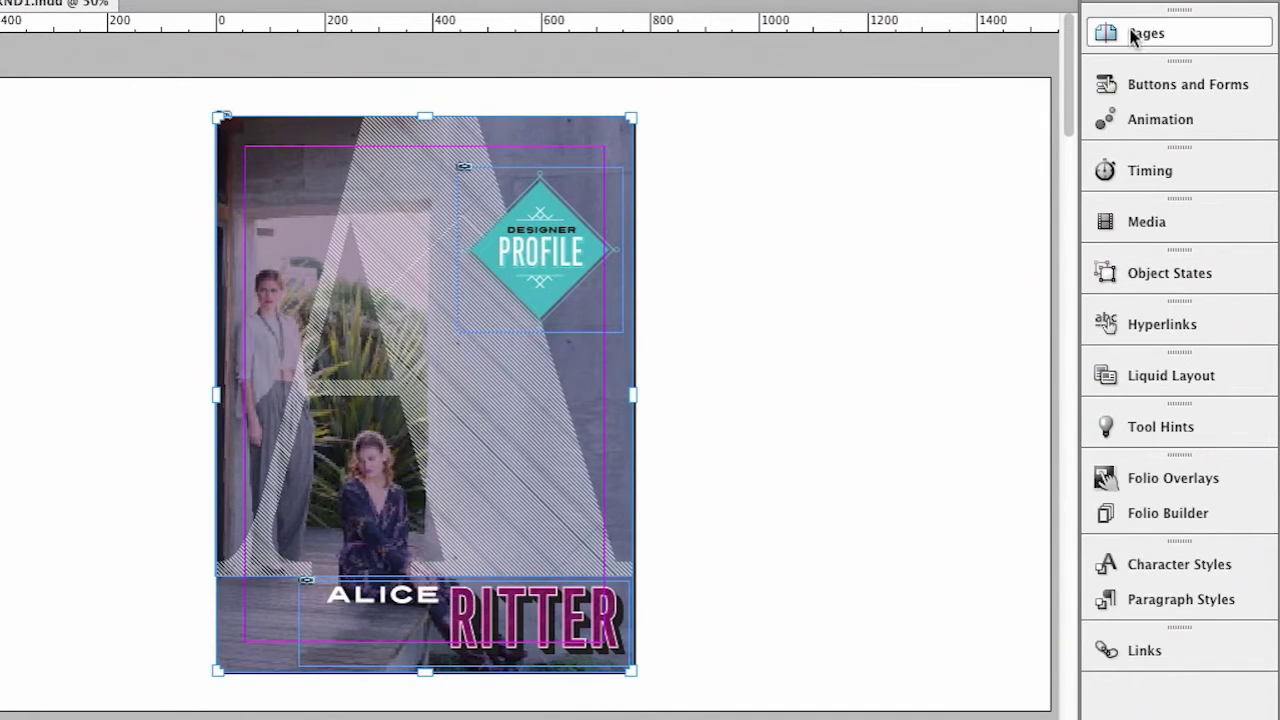
Open the Pages panel to show the iPad V page thumbnails
click(1133, 36)
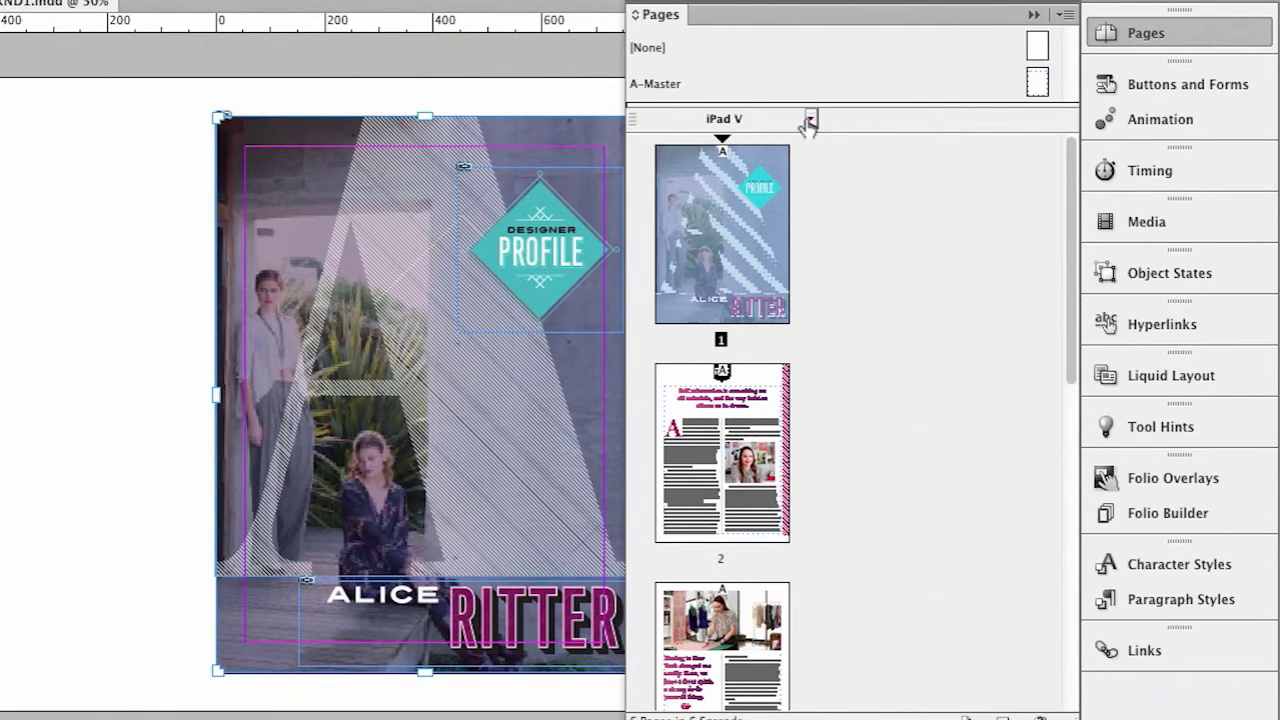
Generate an iPad H landscape alternate layout from the iPad V pages with default settings
click(810, 120)
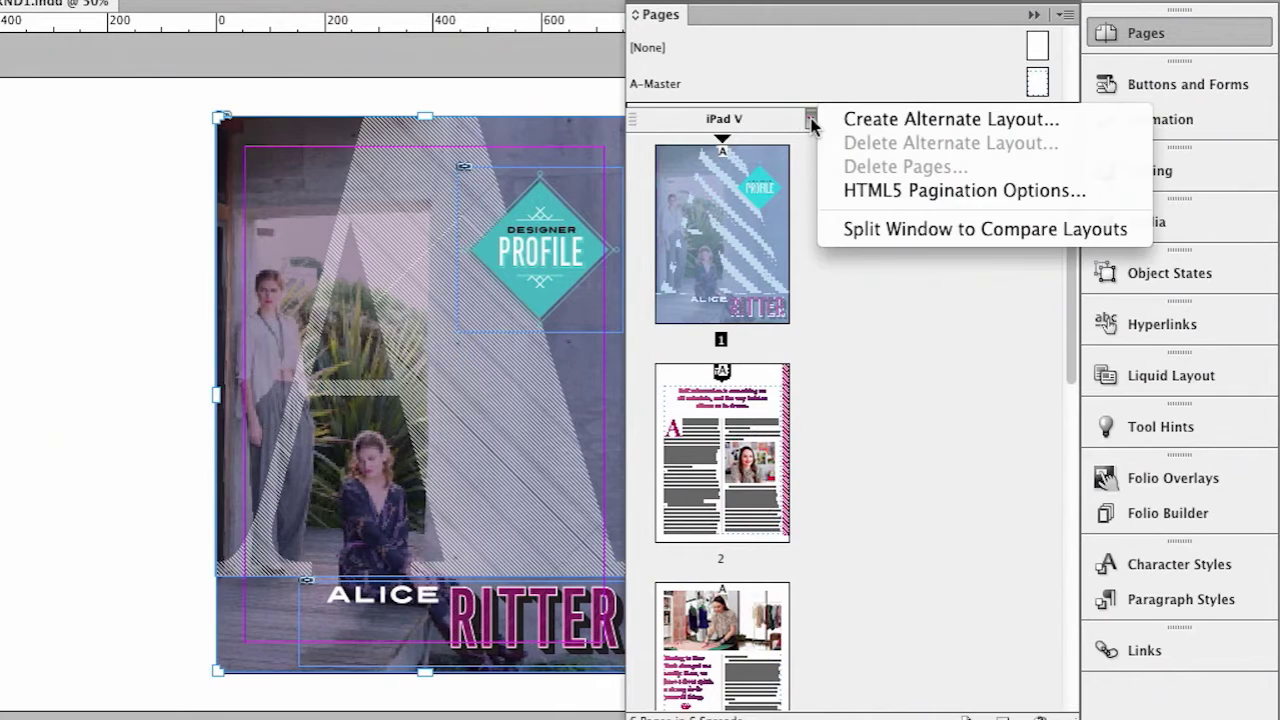
click(878, 125)
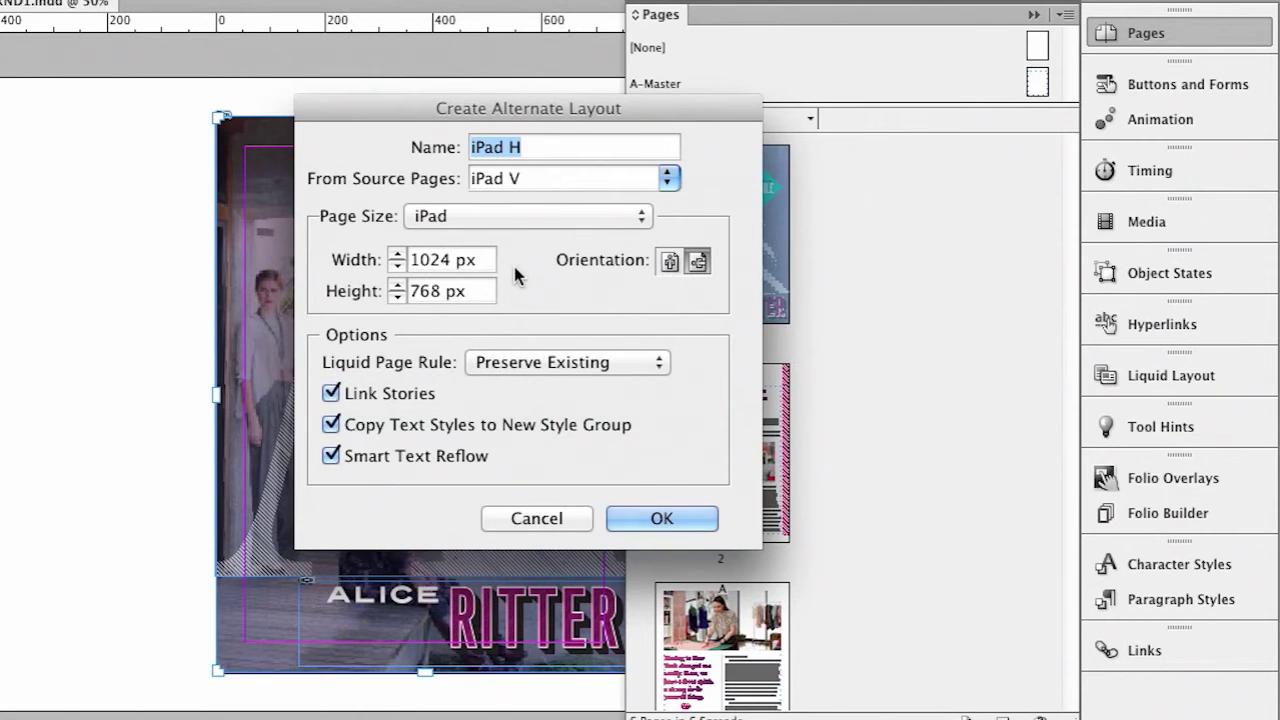
click(694, 520)
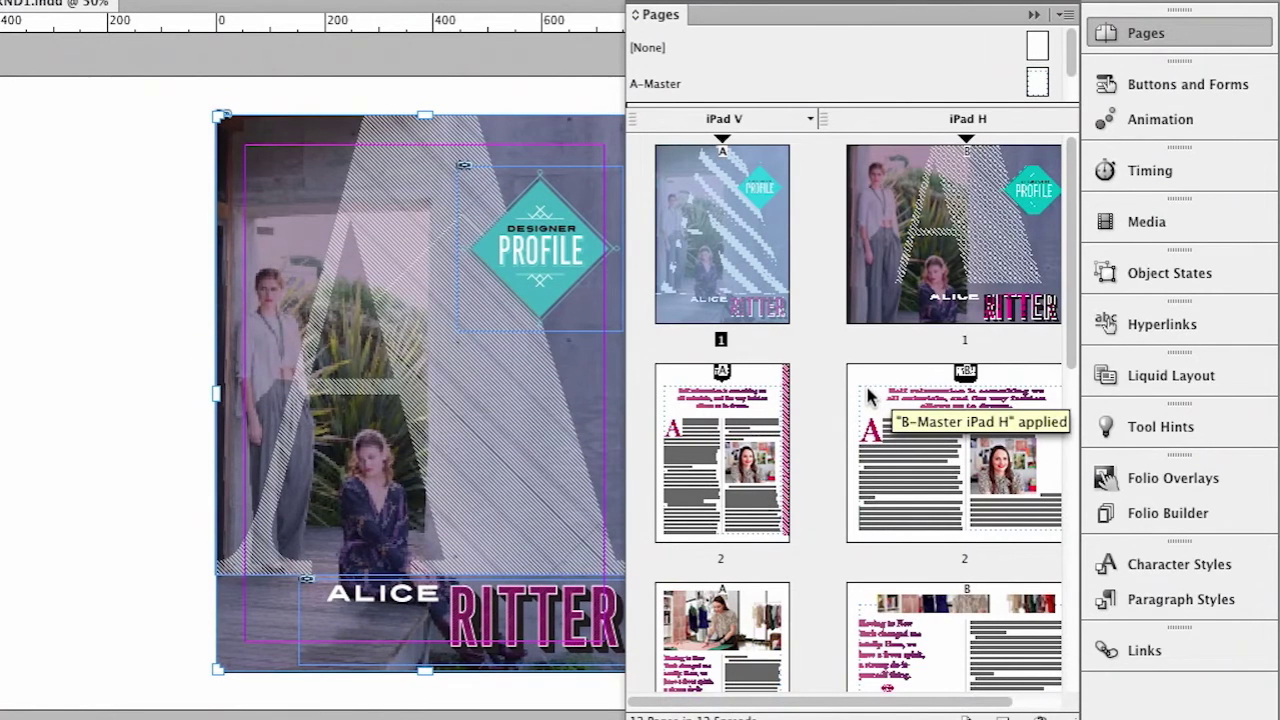
double_click(924, 236)
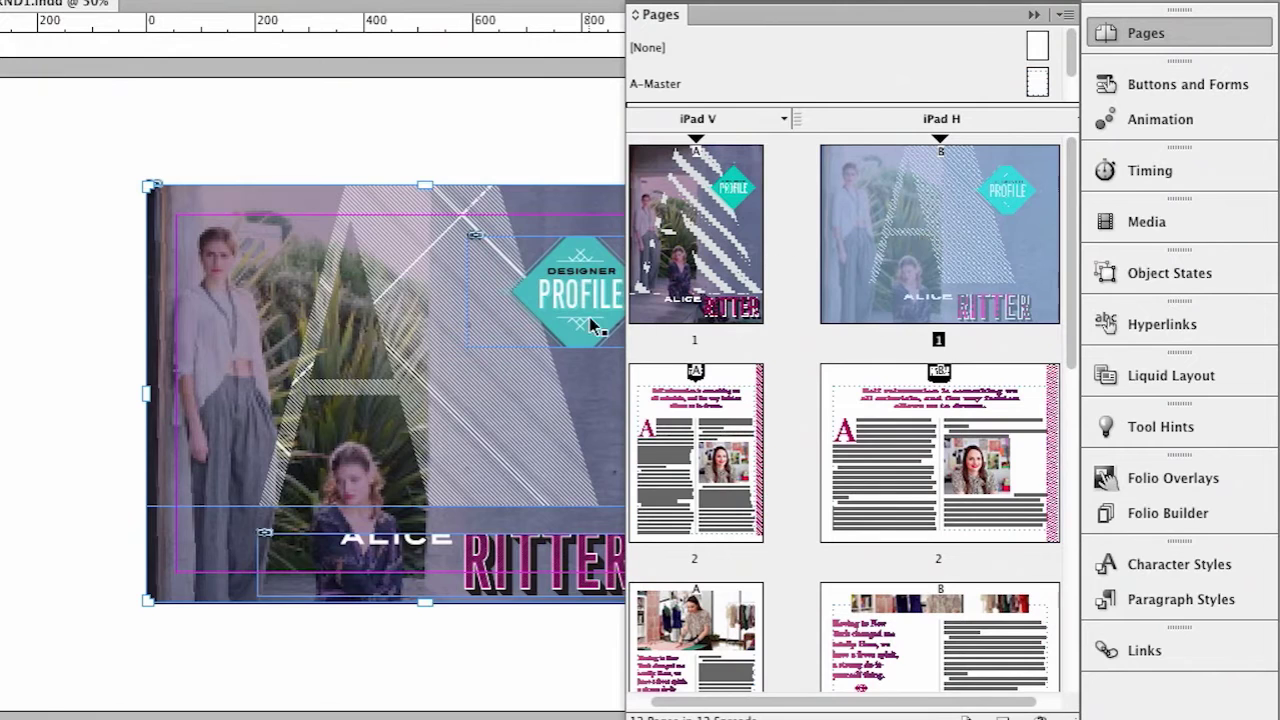
scroll(593, 325, right, 2)
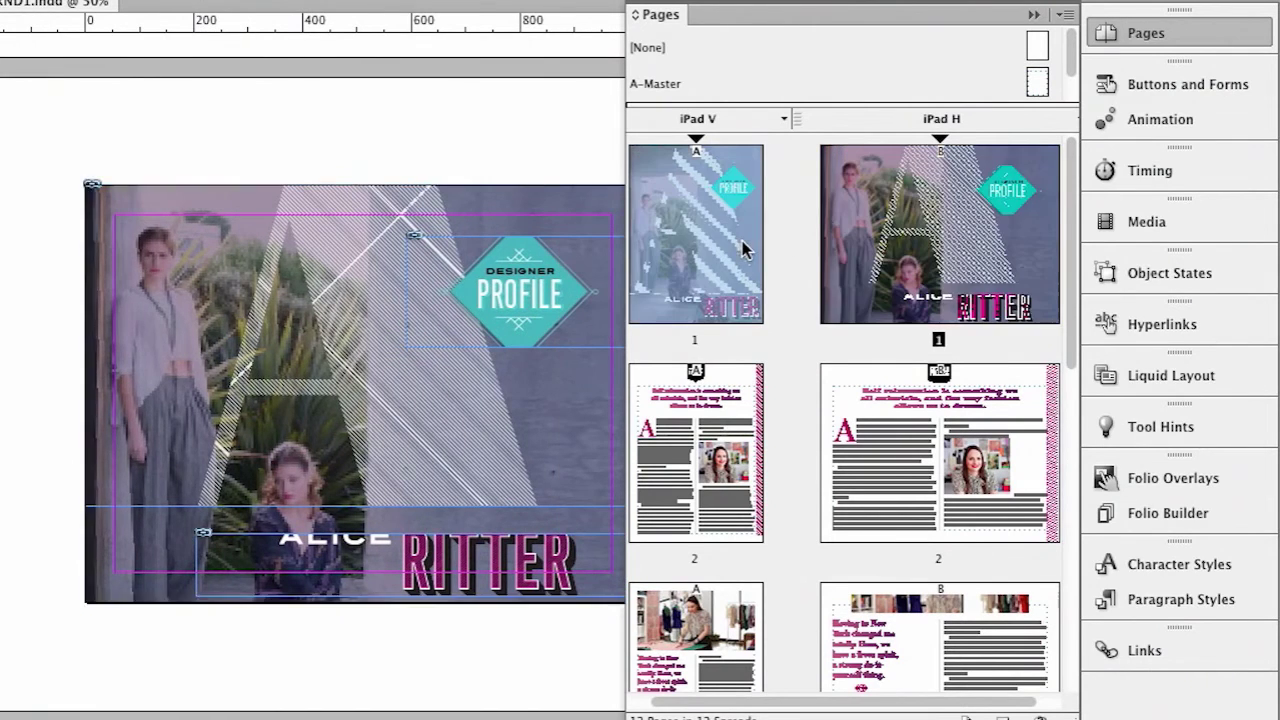
double_click(743, 243)
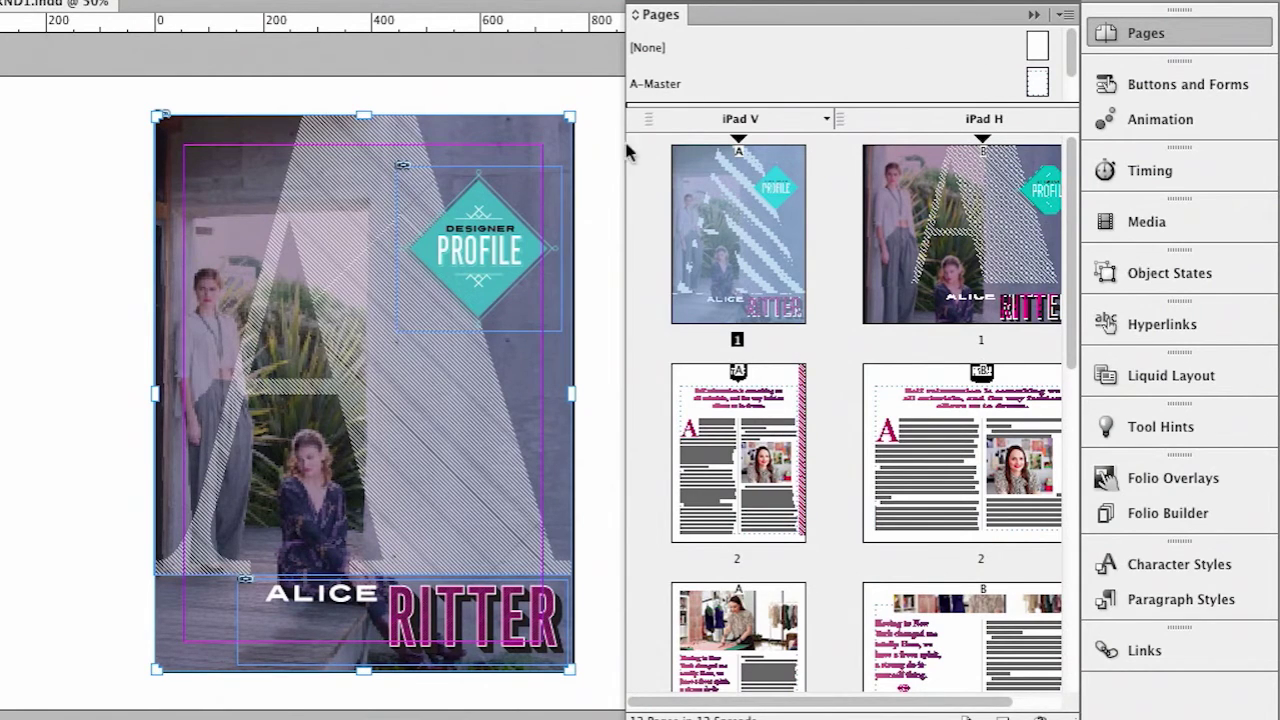
Create a portrait 'Galaxy Tab' layout at the Xoom 800×1280 size from iPad H
drag(623, 147, 581, 147)
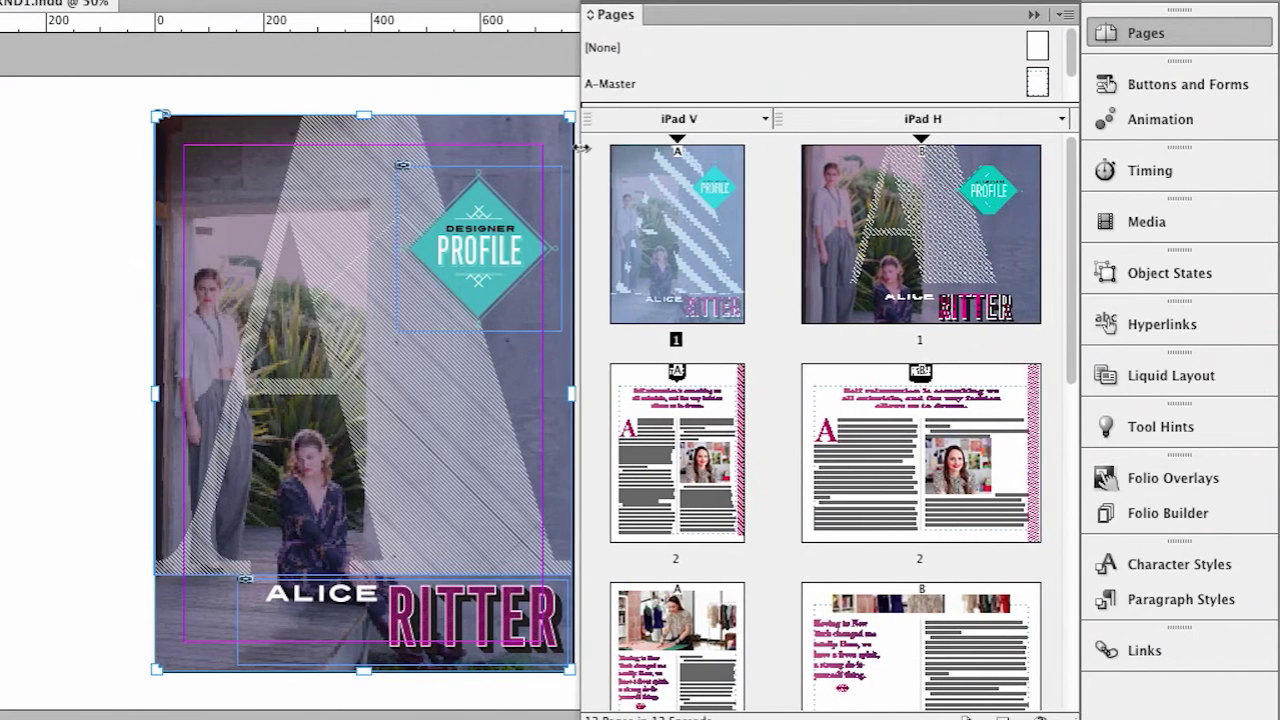
click(1061, 120)
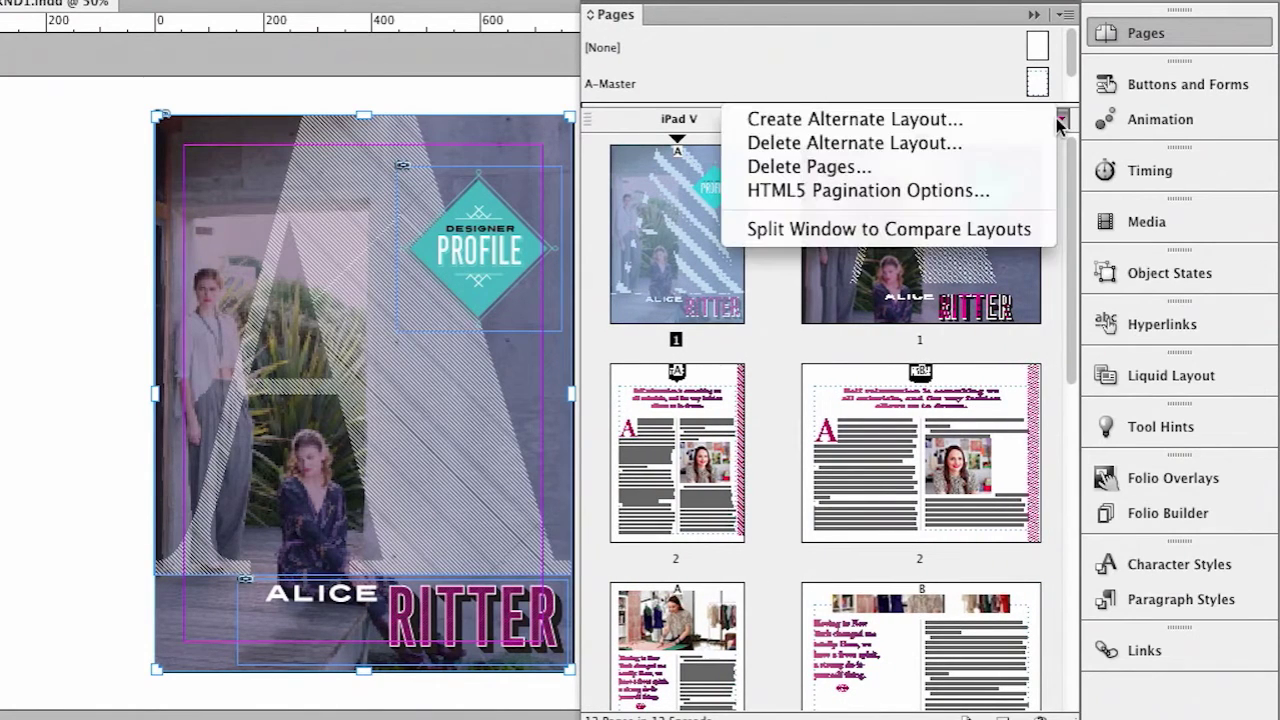
click(1004, 122)
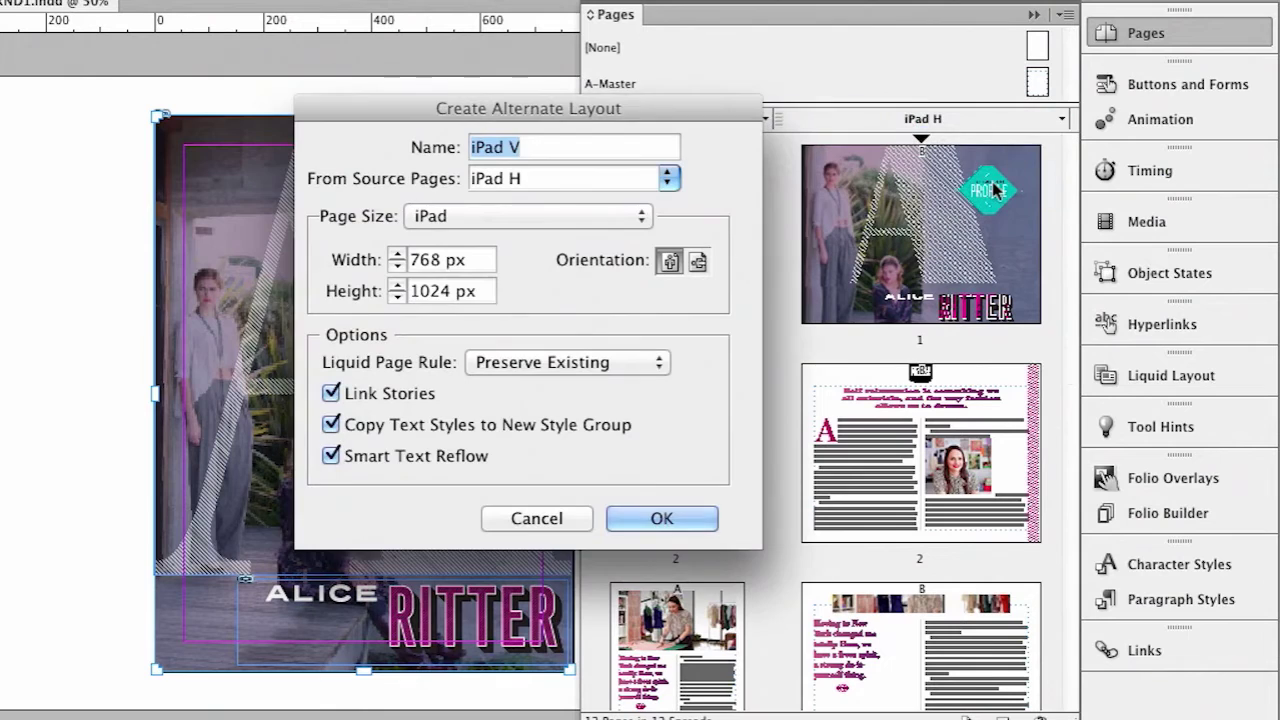
click(543, 218)
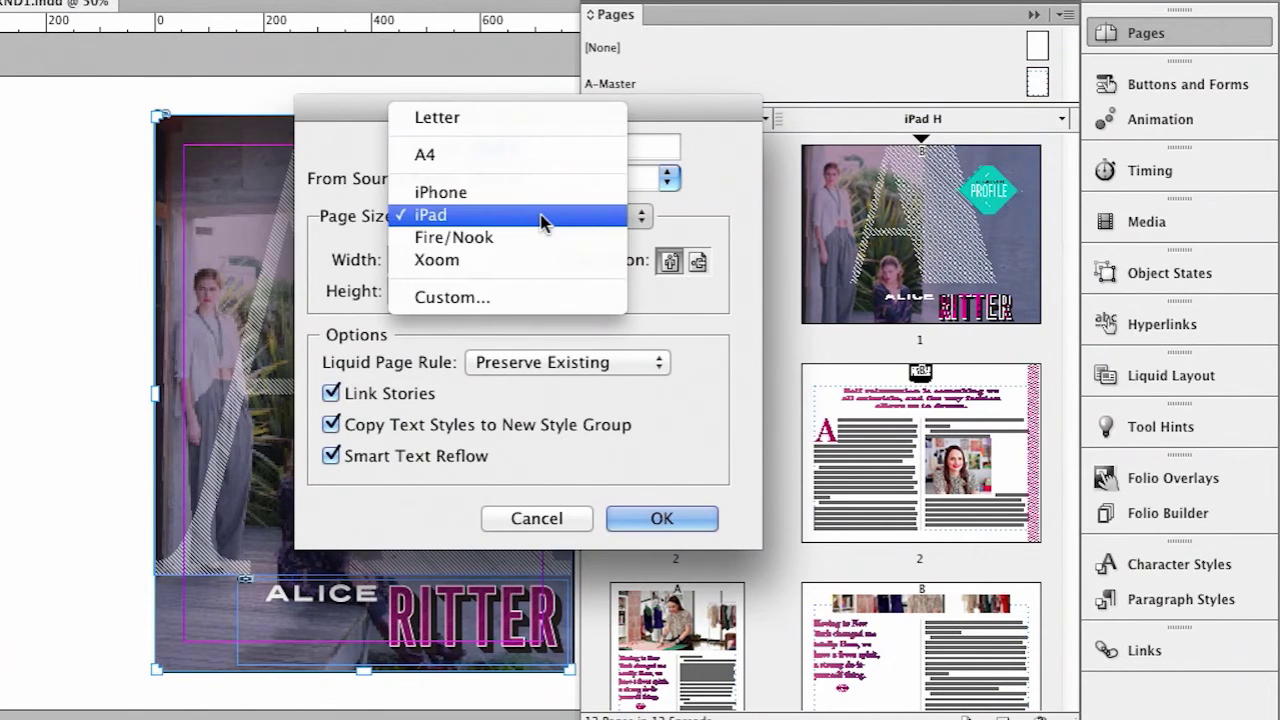
click(538, 262)
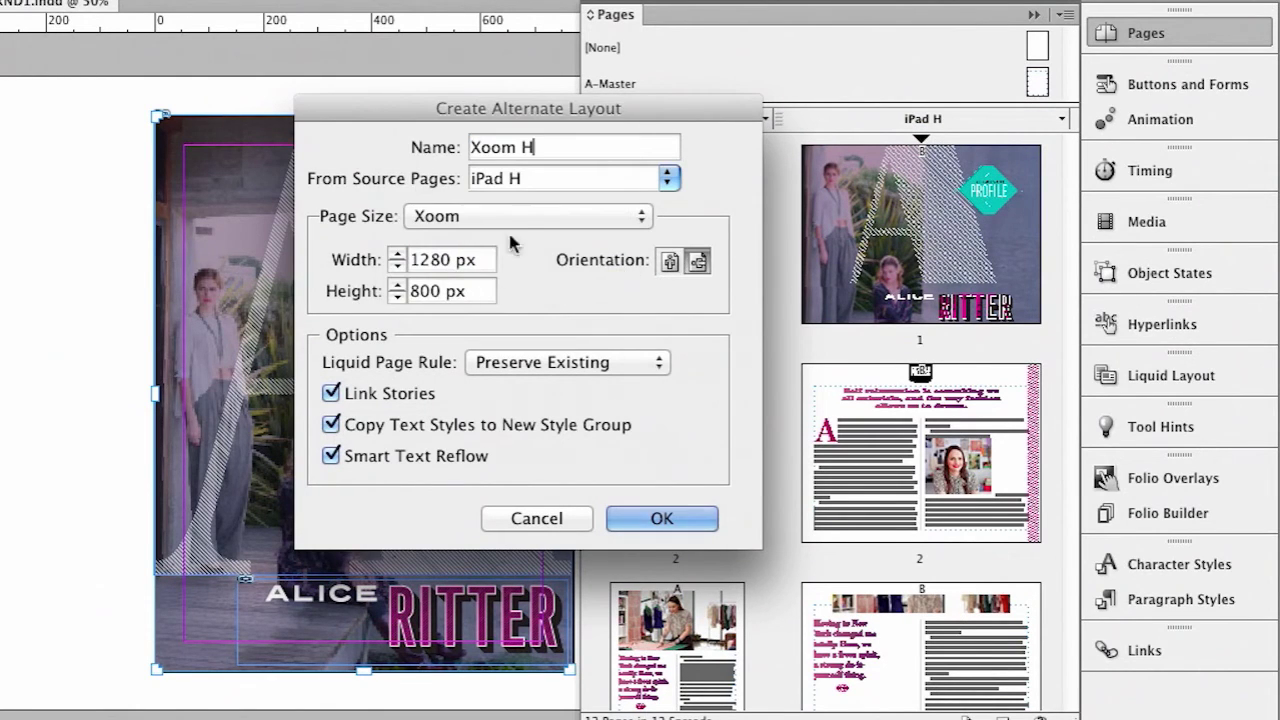
click(669, 263)
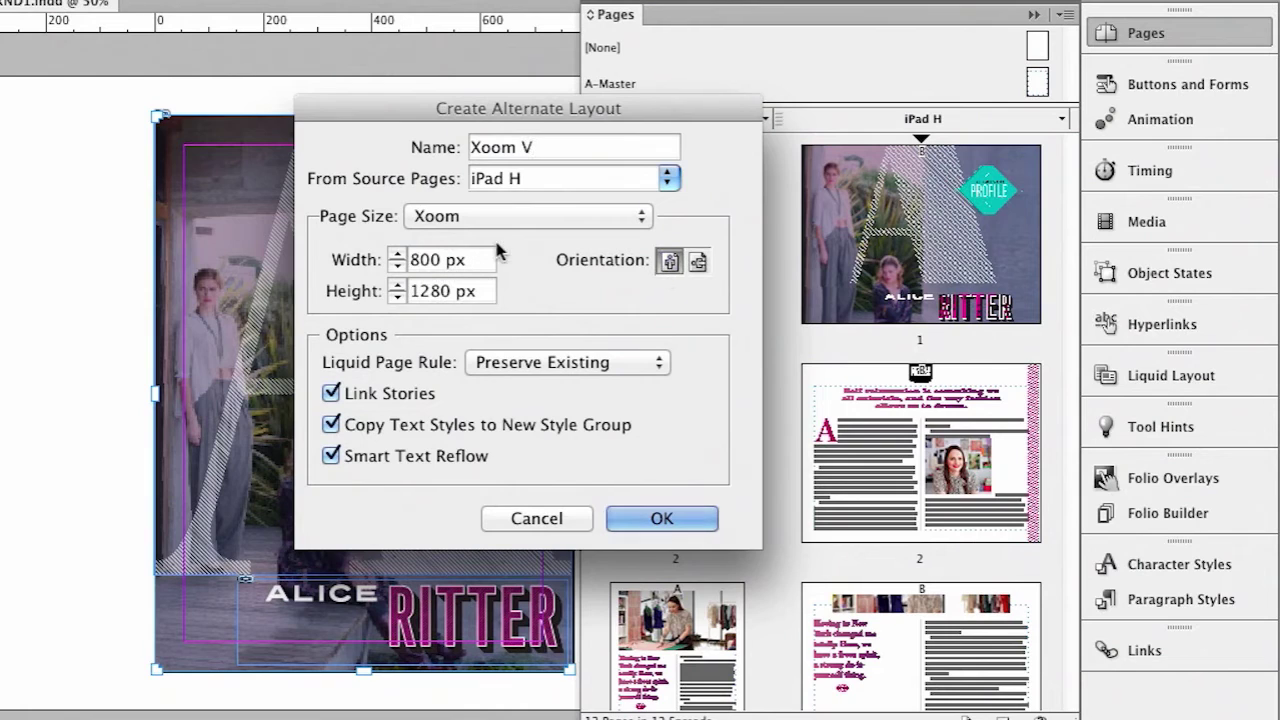
drag(532, 150, 433, 140)
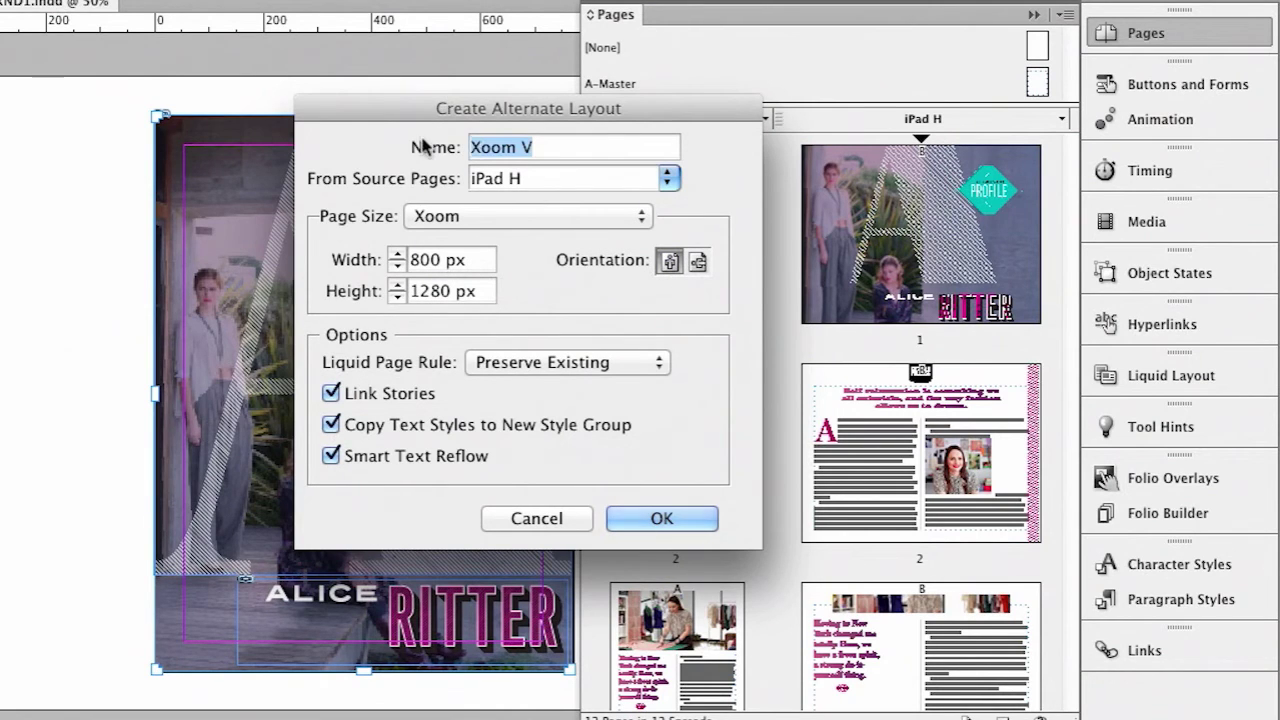
text(Galaxy Tab)
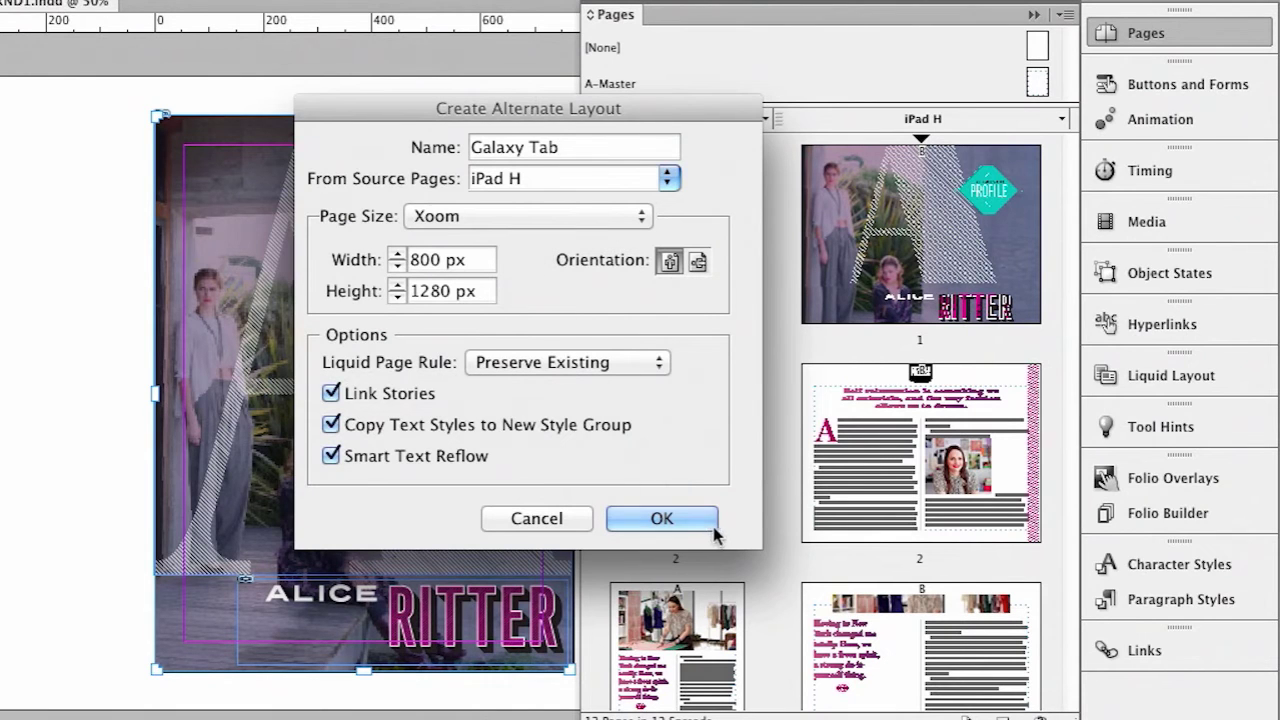
key(Return)
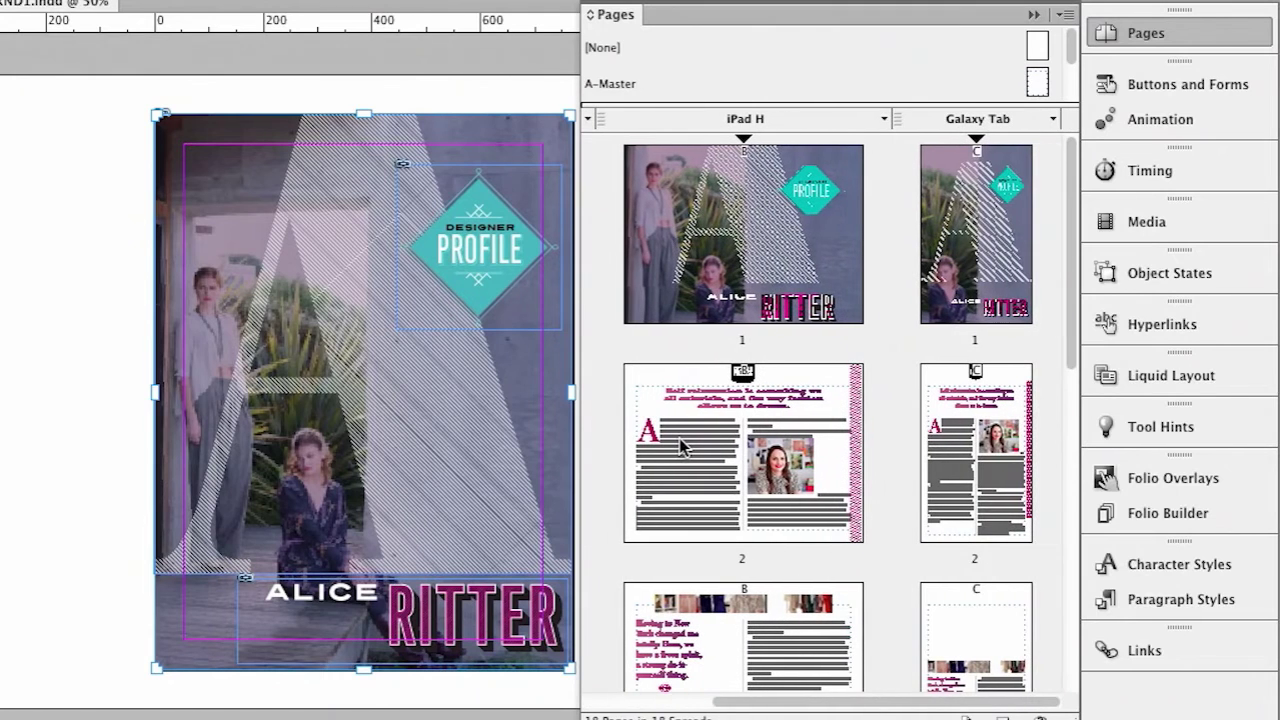
Display the first pages of the Galaxy Tab and iPad V layouts
double_click(958, 262)
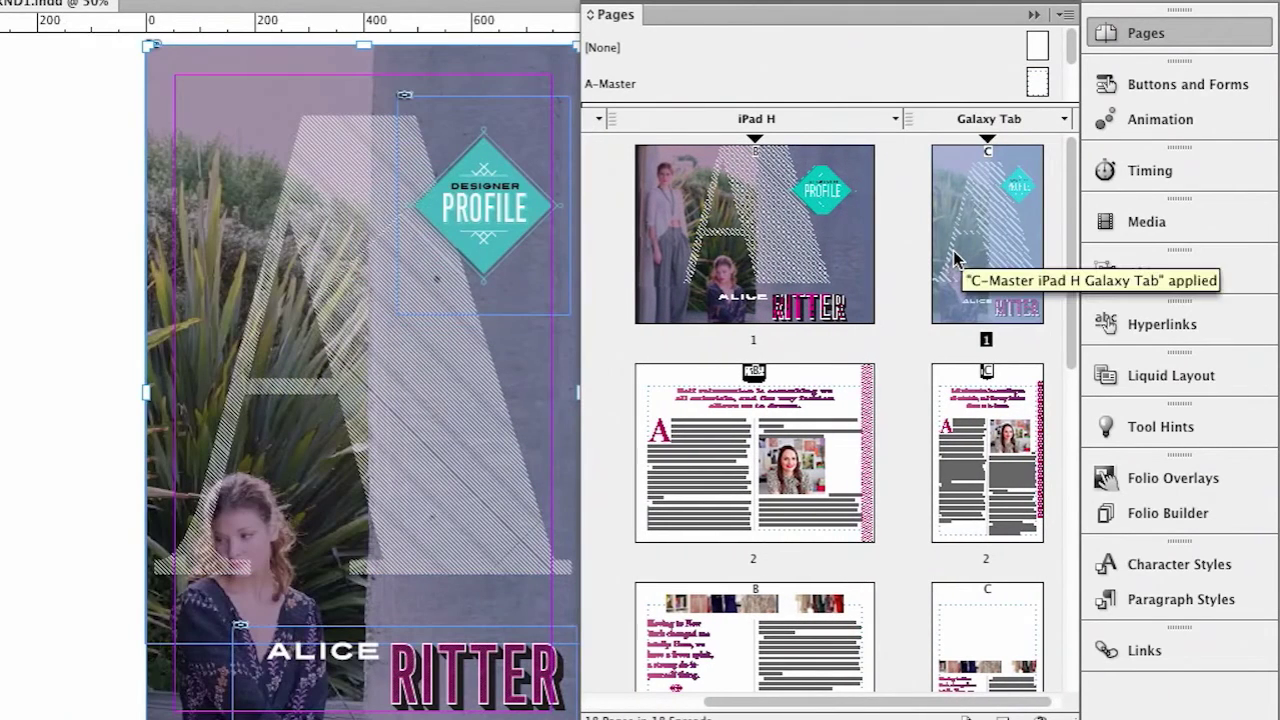
scroll(921, 252, left, 5)
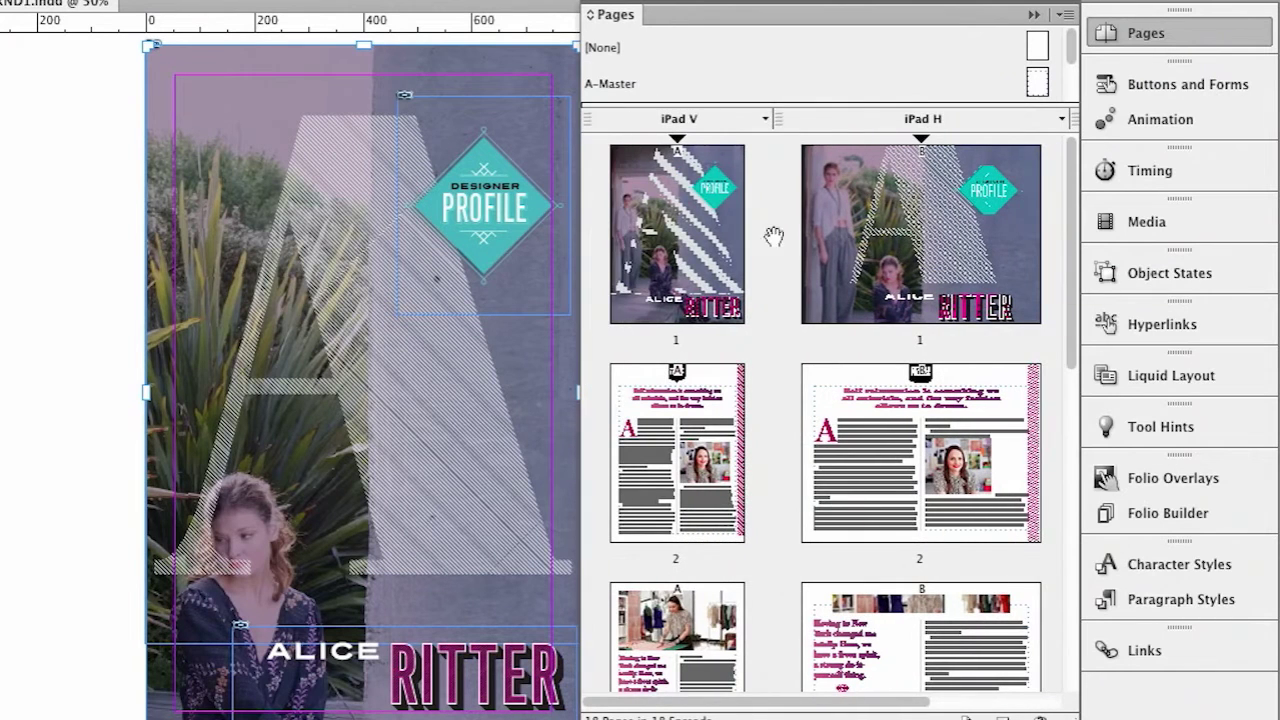
double_click(700, 228)
scroll(1023, 230, right, 3)
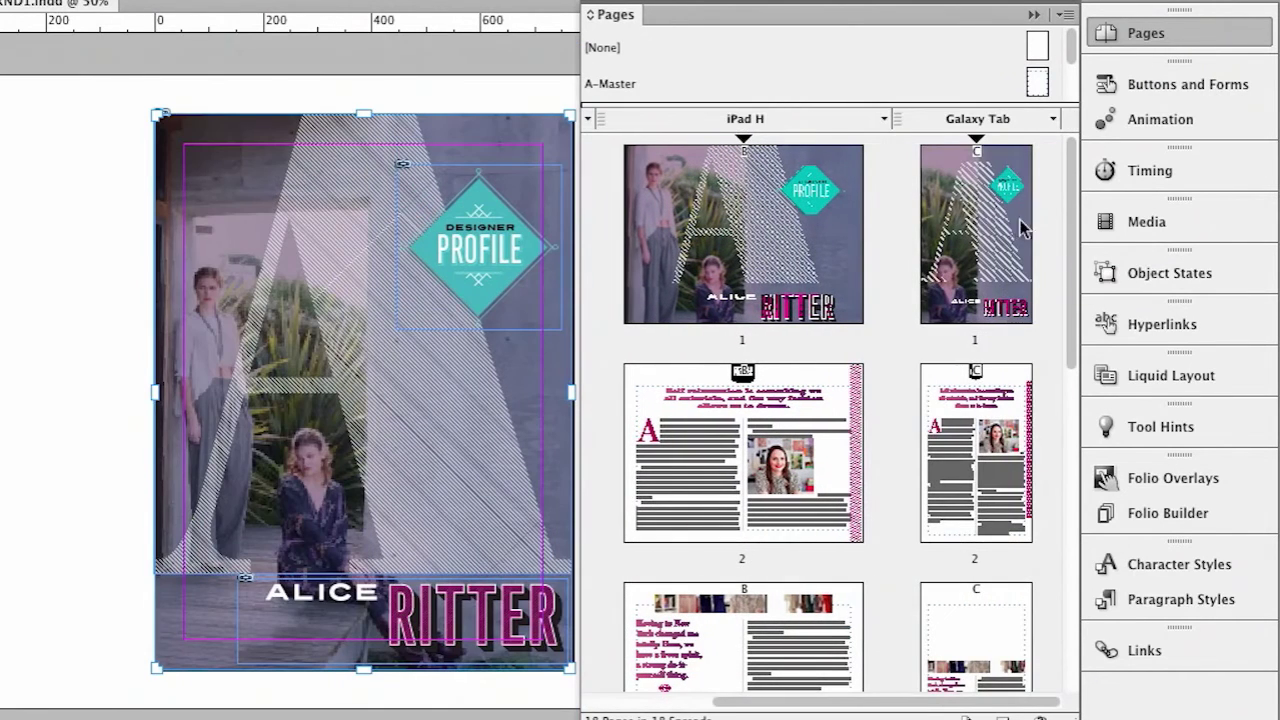
Create a landscape alternate layout named 'Galaxy Tab H' from the Galaxy Tab pages
click(1054, 119)
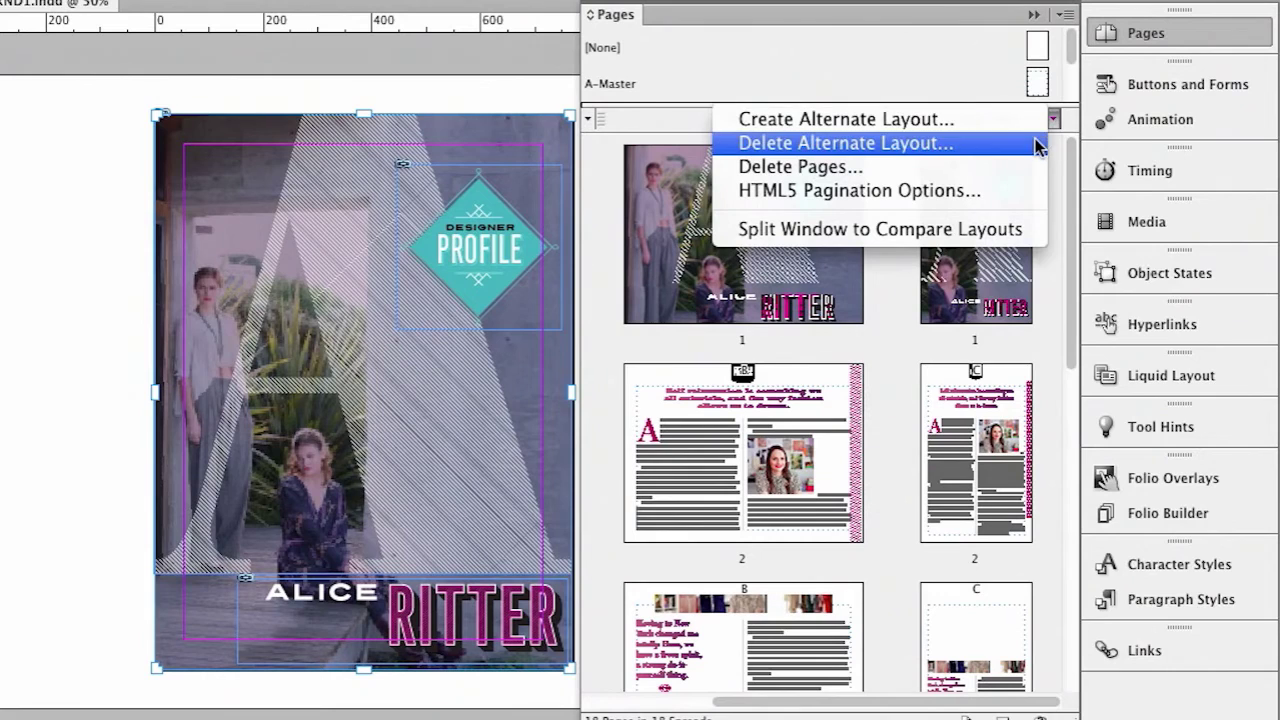
click(1024, 128)
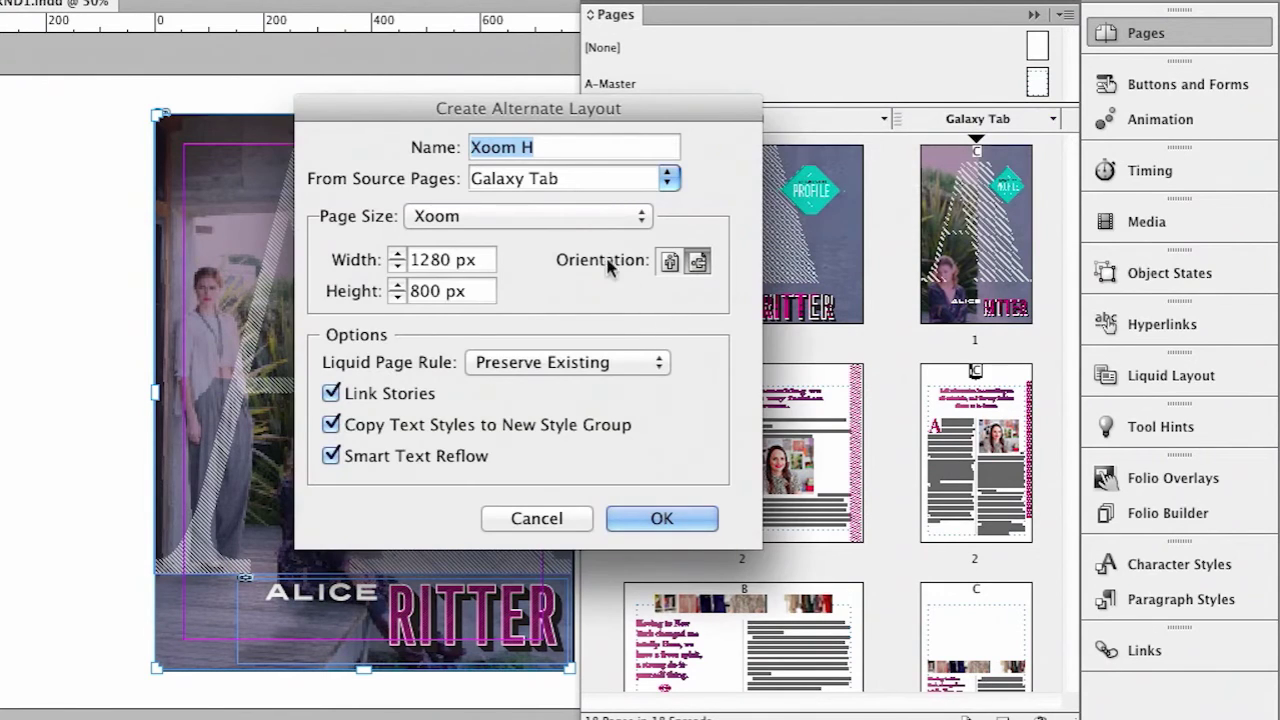
click(697, 262)
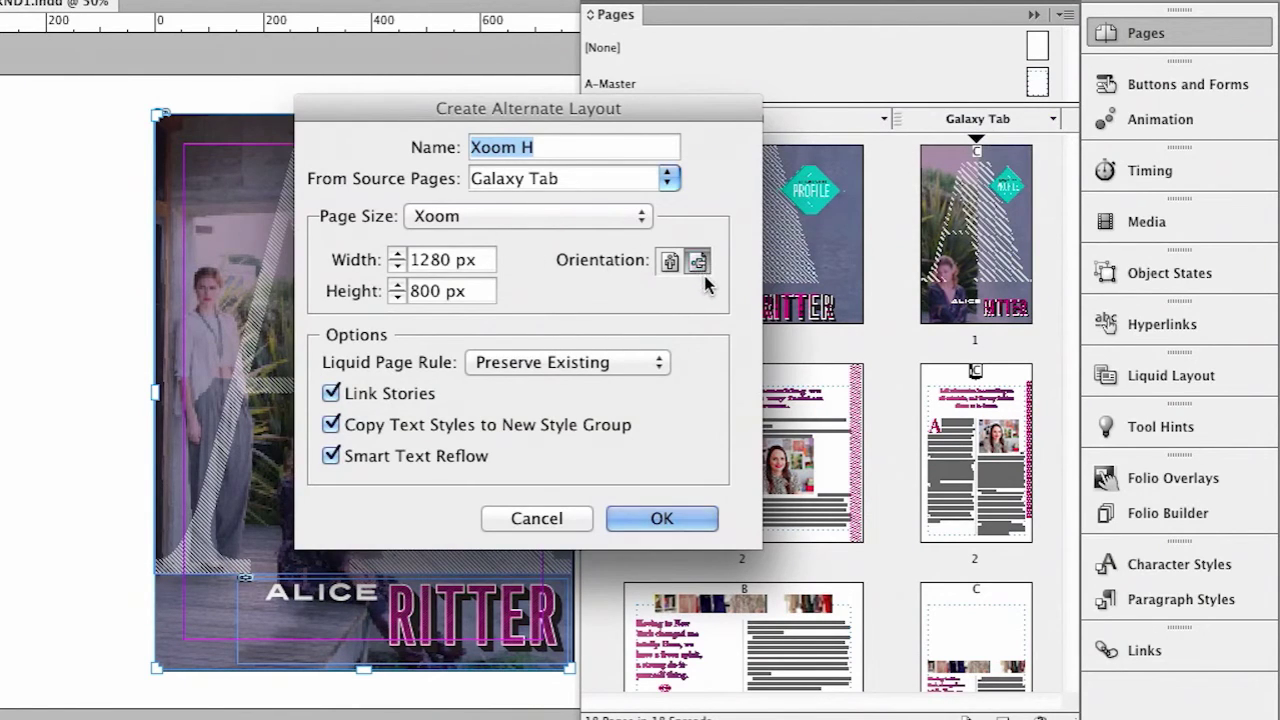
text(Galaxy Tab)
key(BackSpace)
text(ab H)
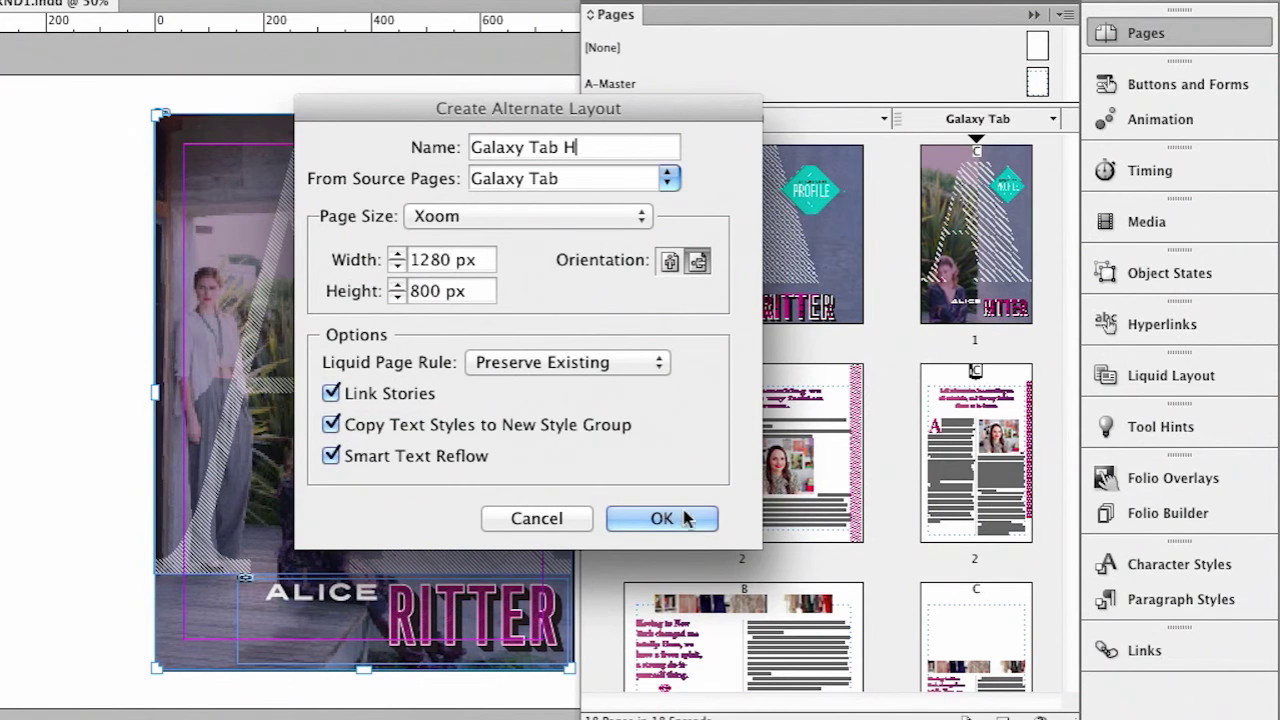
click(677, 519)
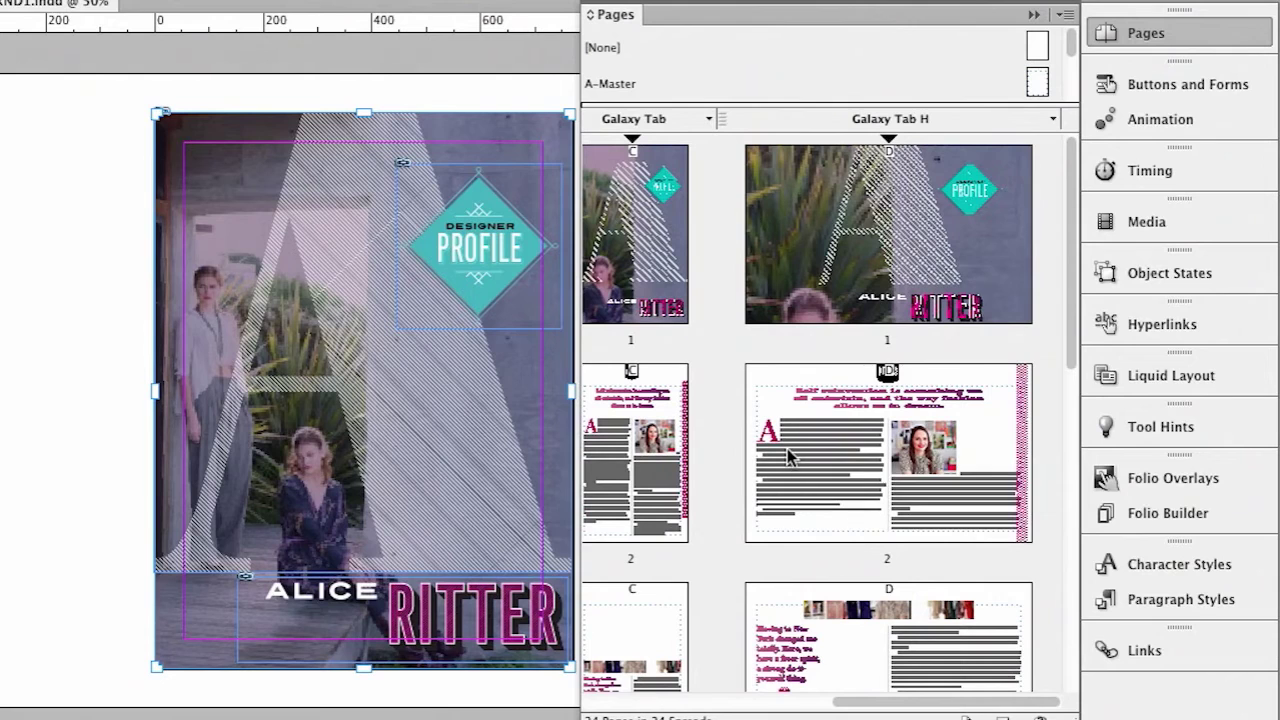
scroll(783, 455, left, 3)
scroll(781, 449, left, 2)
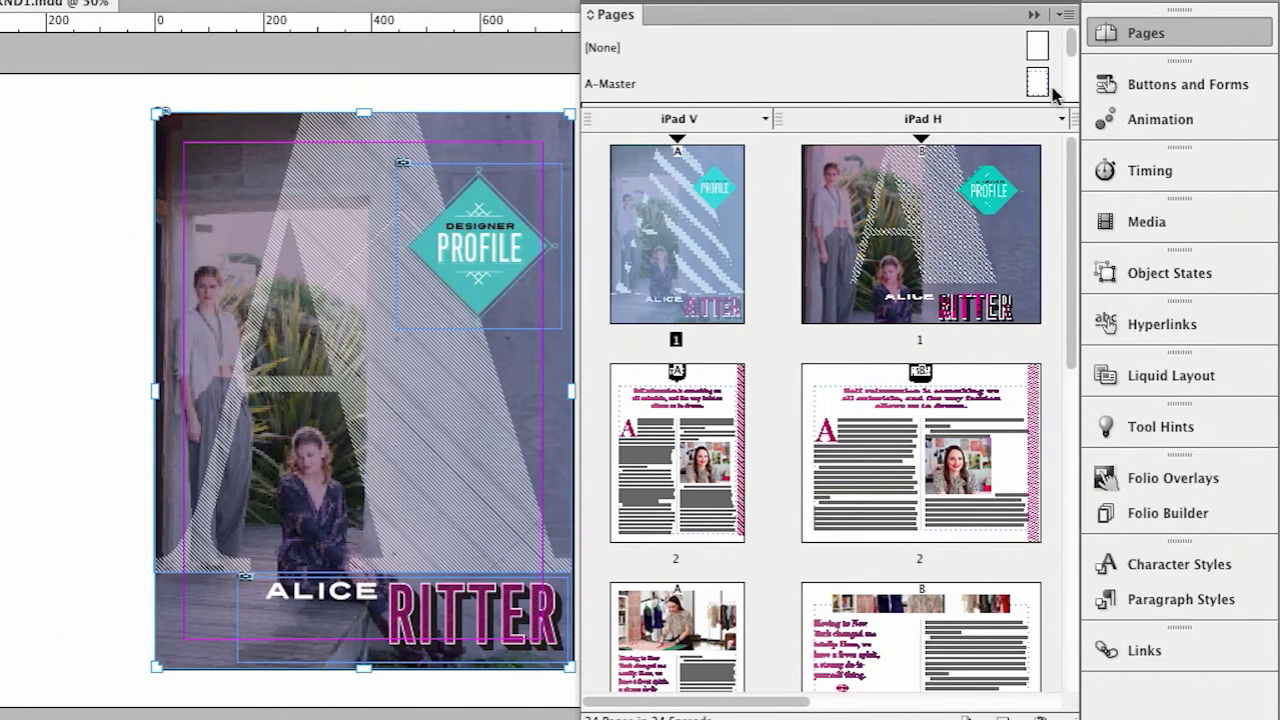
Collapse the Pages panel, switch to the Selection tool, and scroll through the pages back to the cover
click(1034, 16)
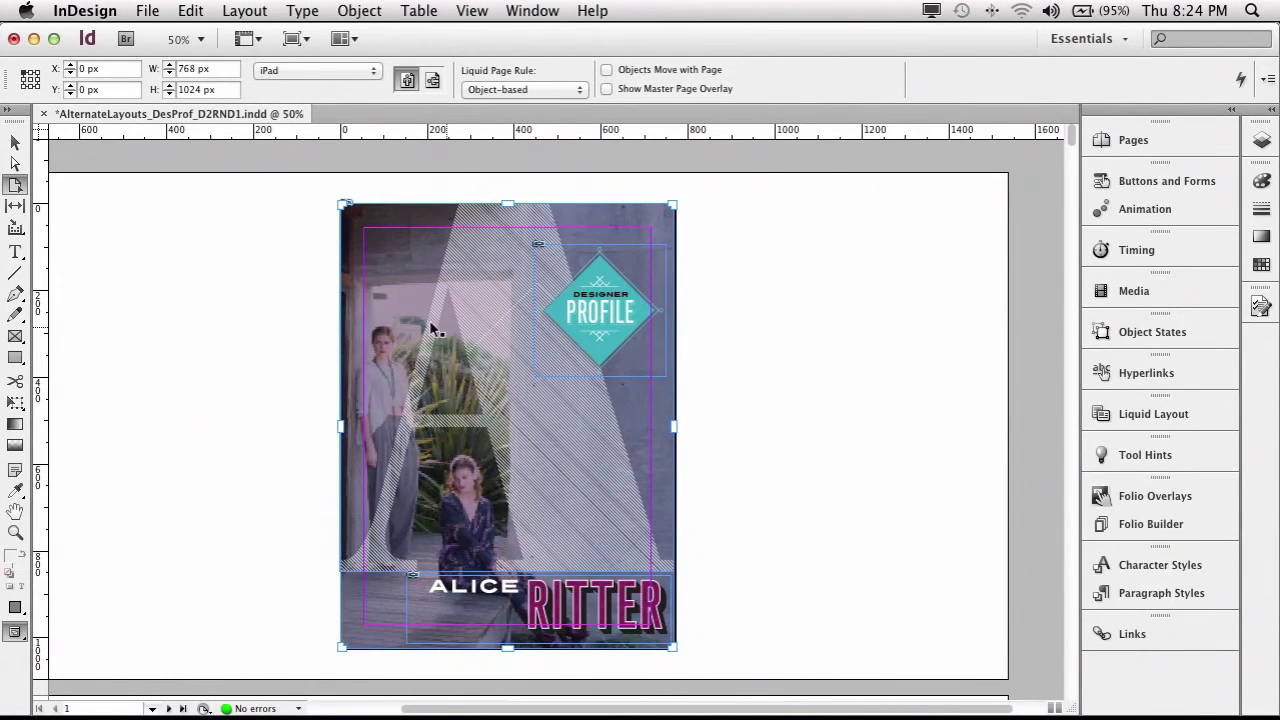
click(15, 142)
click(500, 377)
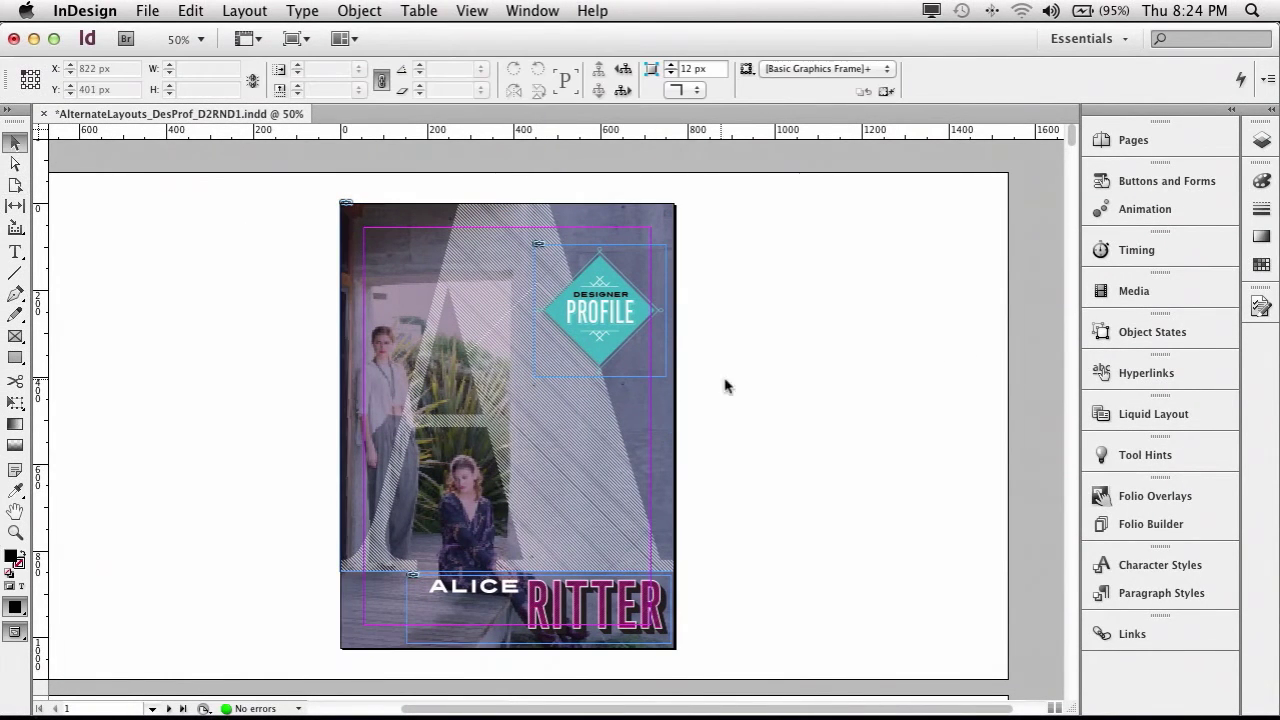
scroll(783, 375, down, 10)
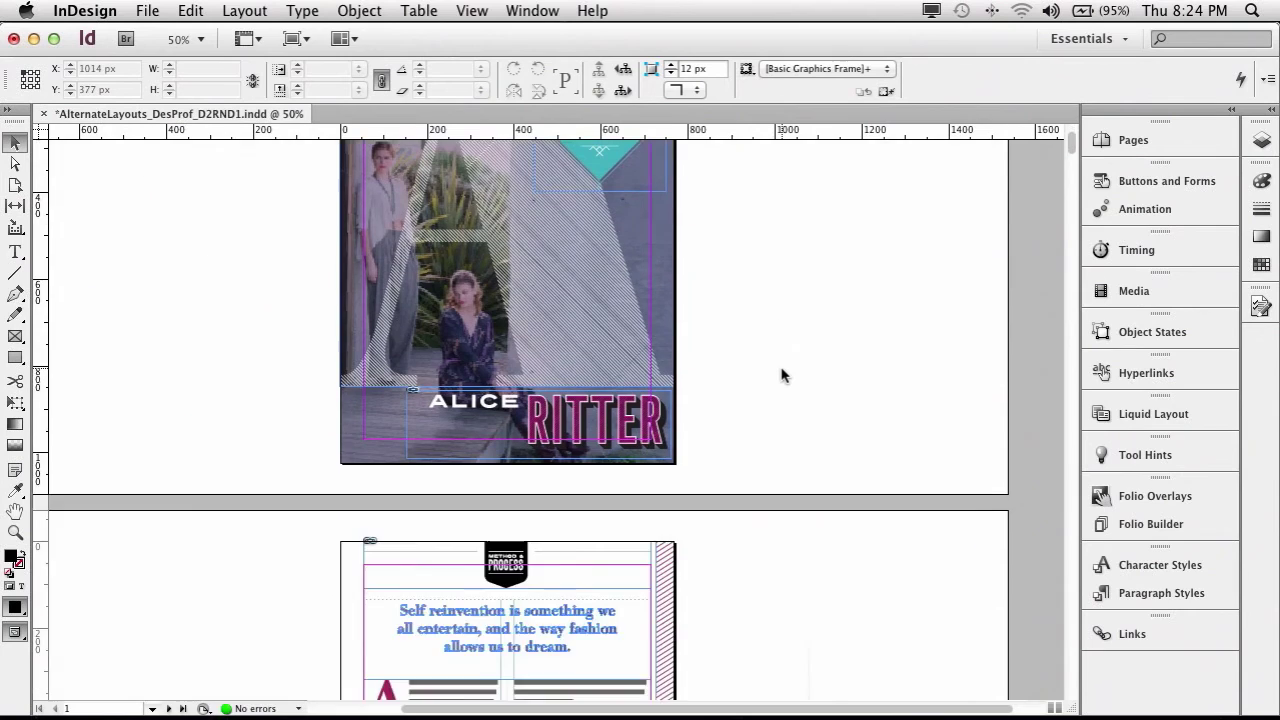
scroll(783, 375, down, 10)
scroll(783, 375, down, 10)
scroll(783, 375, down, 10)
scroll(783, 375, down, 5)
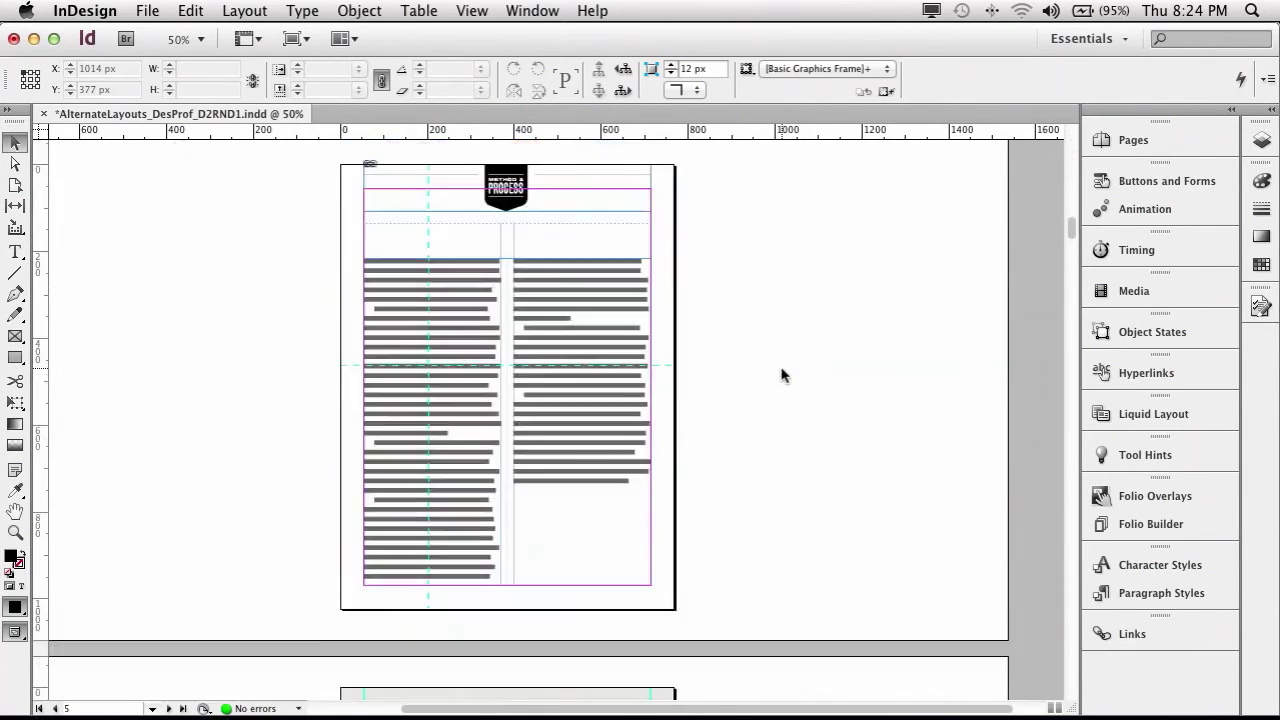
scroll(783, 375, down, 10)
scroll(783, 375, down, 3)
scroll(783, 375, down, 10)
scroll(783, 375, up, 5)
scroll(783, 375, up, 5)
scroll(800, 377, up, 1)
scroll(803, 378, up, 10)
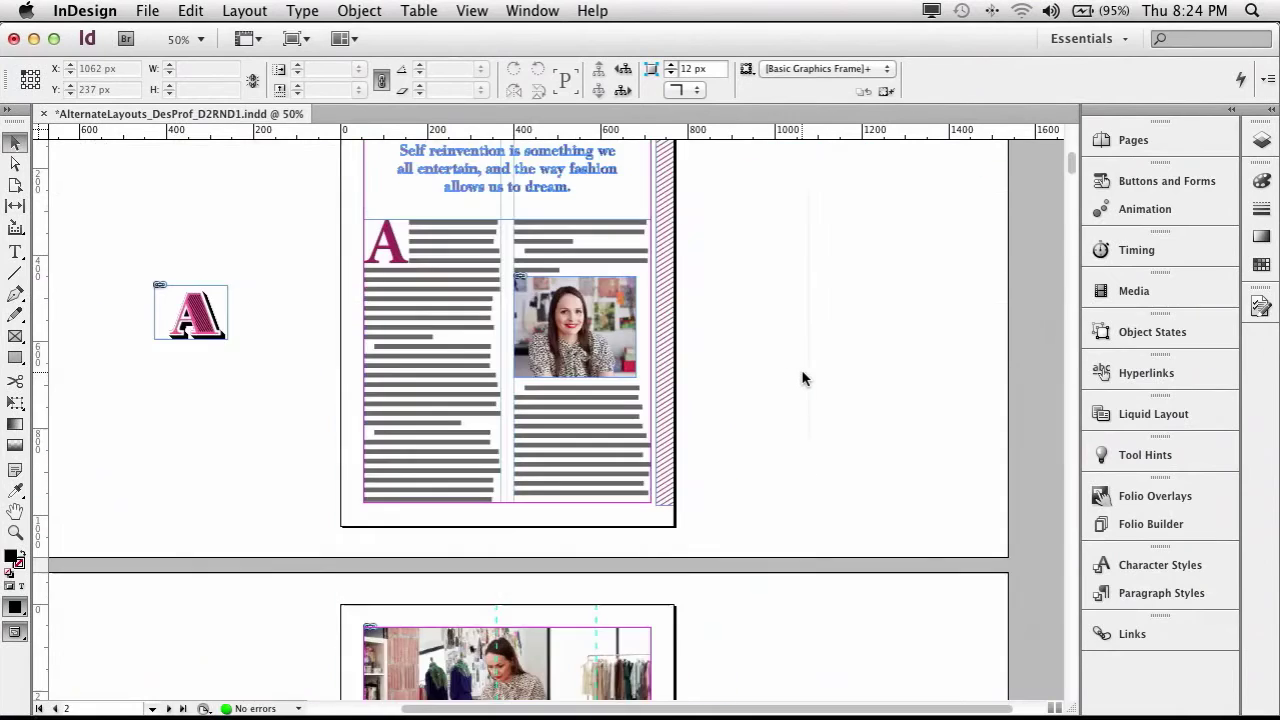
scroll(803, 378, up, 5)
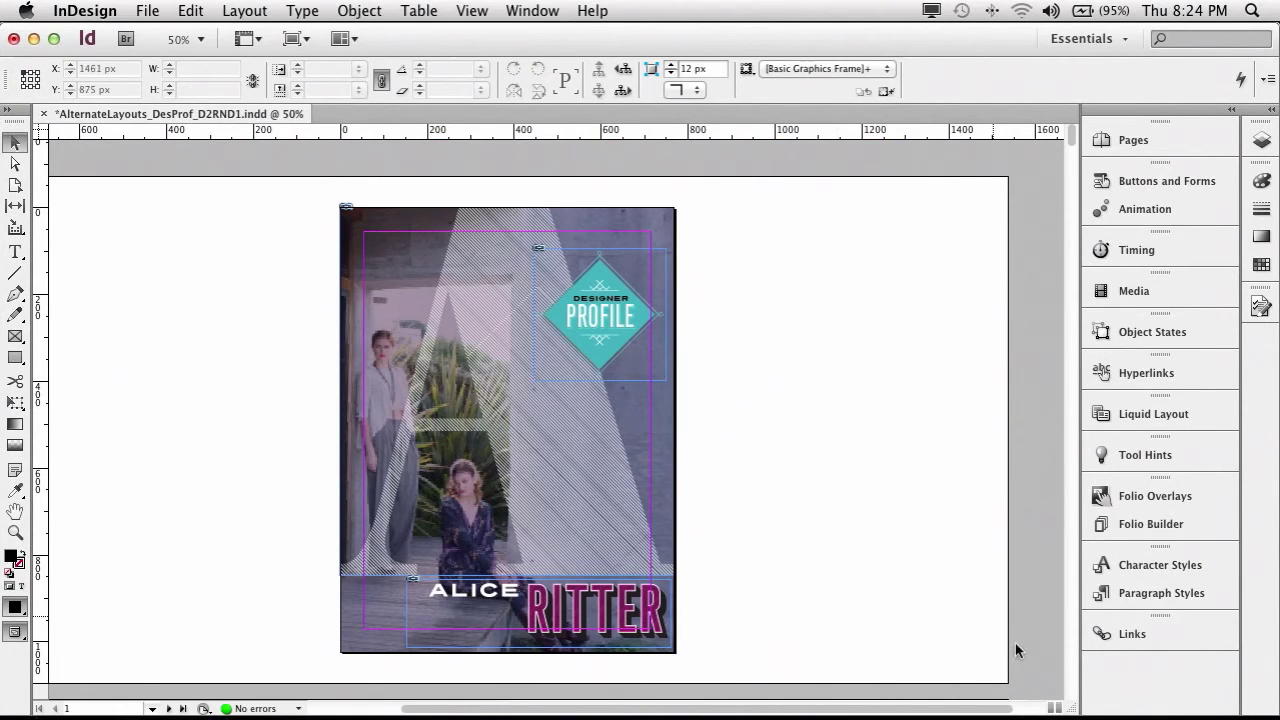
Split the layout view and fit the landscape cover page 1 in the second pane
click(1051, 710)
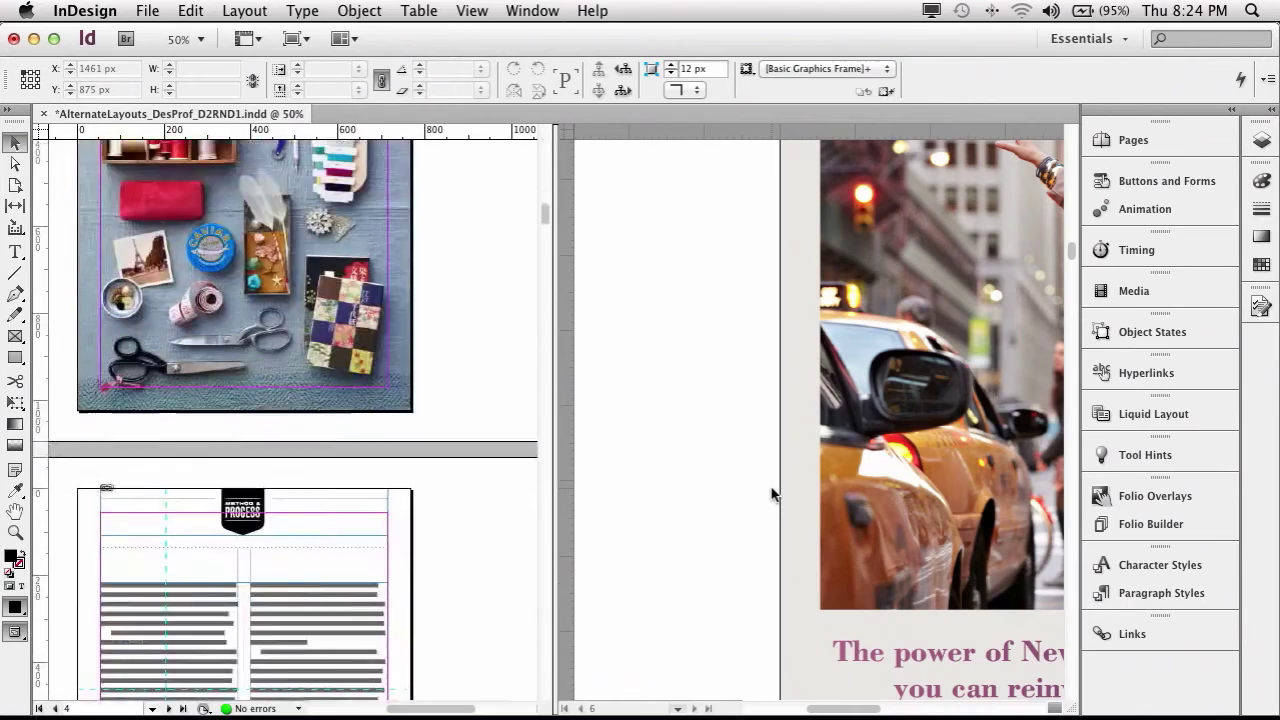
click(748, 470)
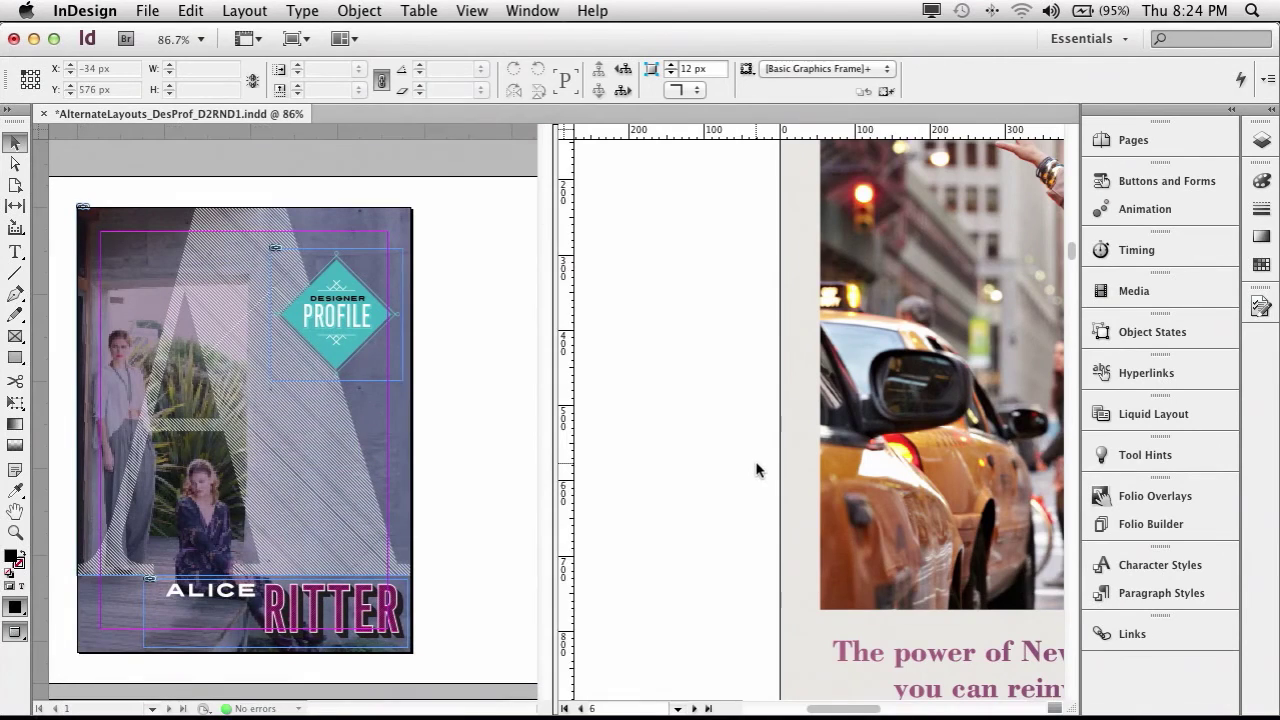
key(super+shift+Page_Up)
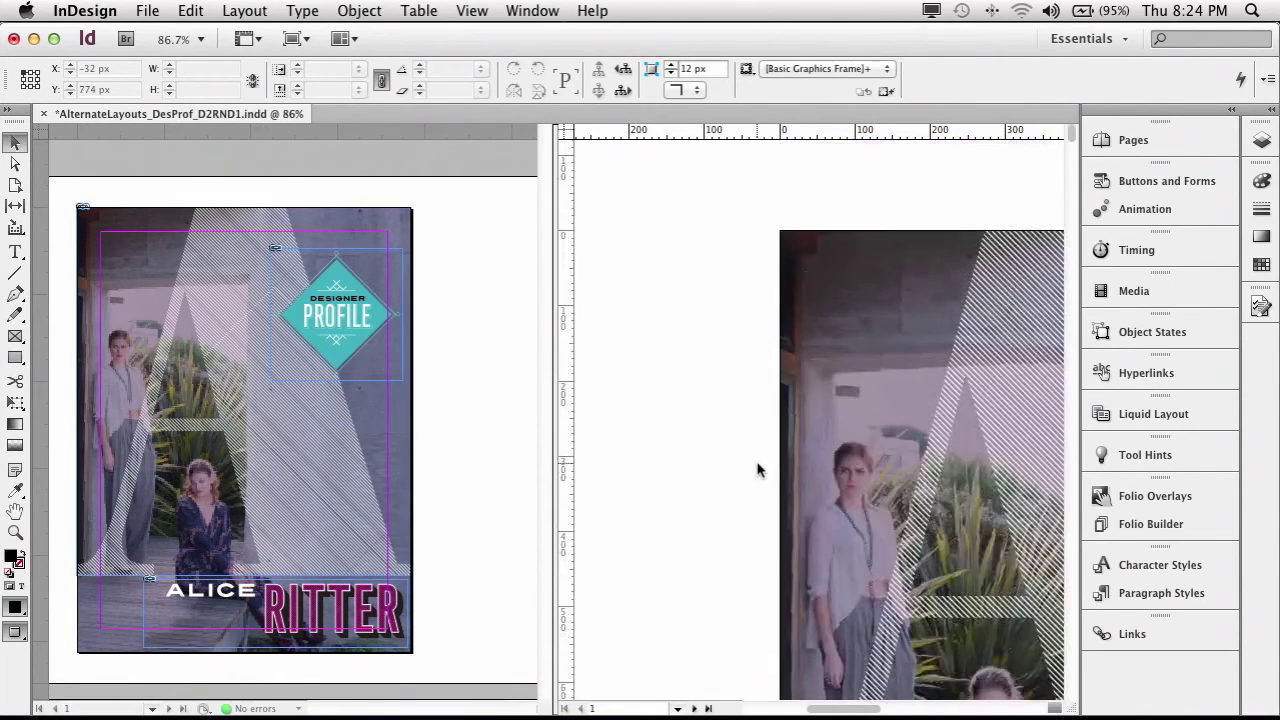
key(super+0)
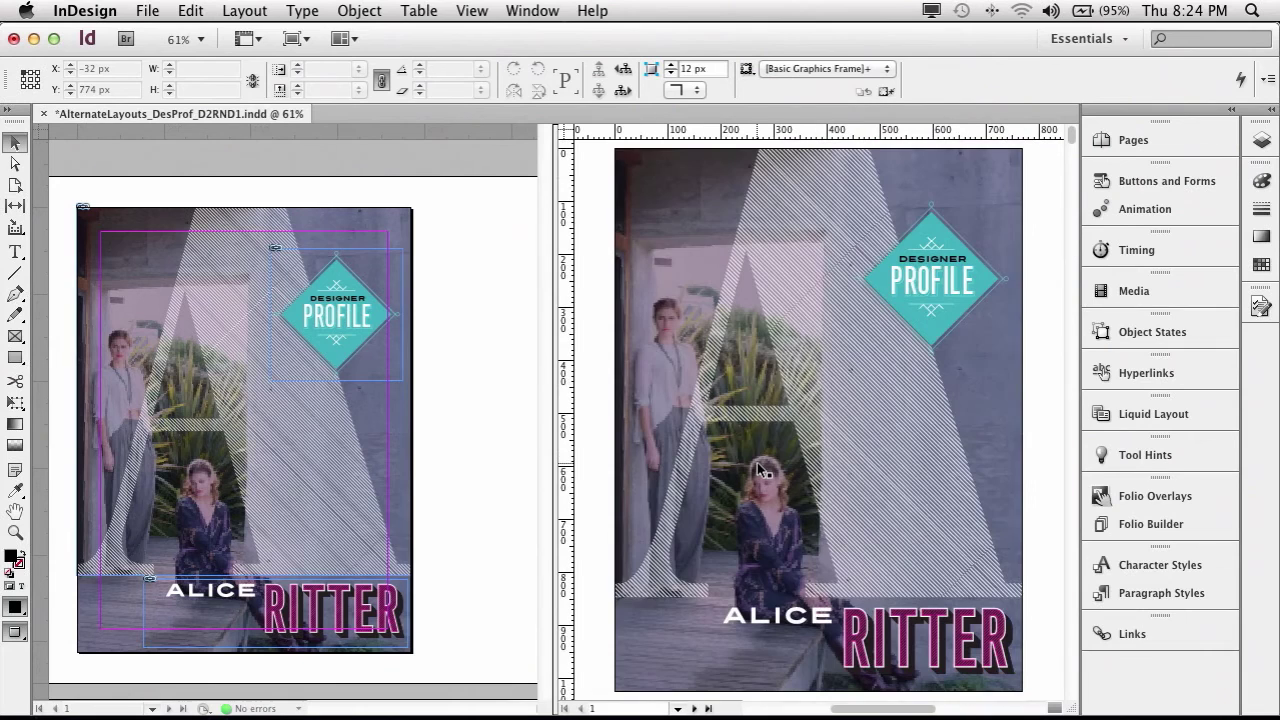
scroll(778, 460, up, 2)
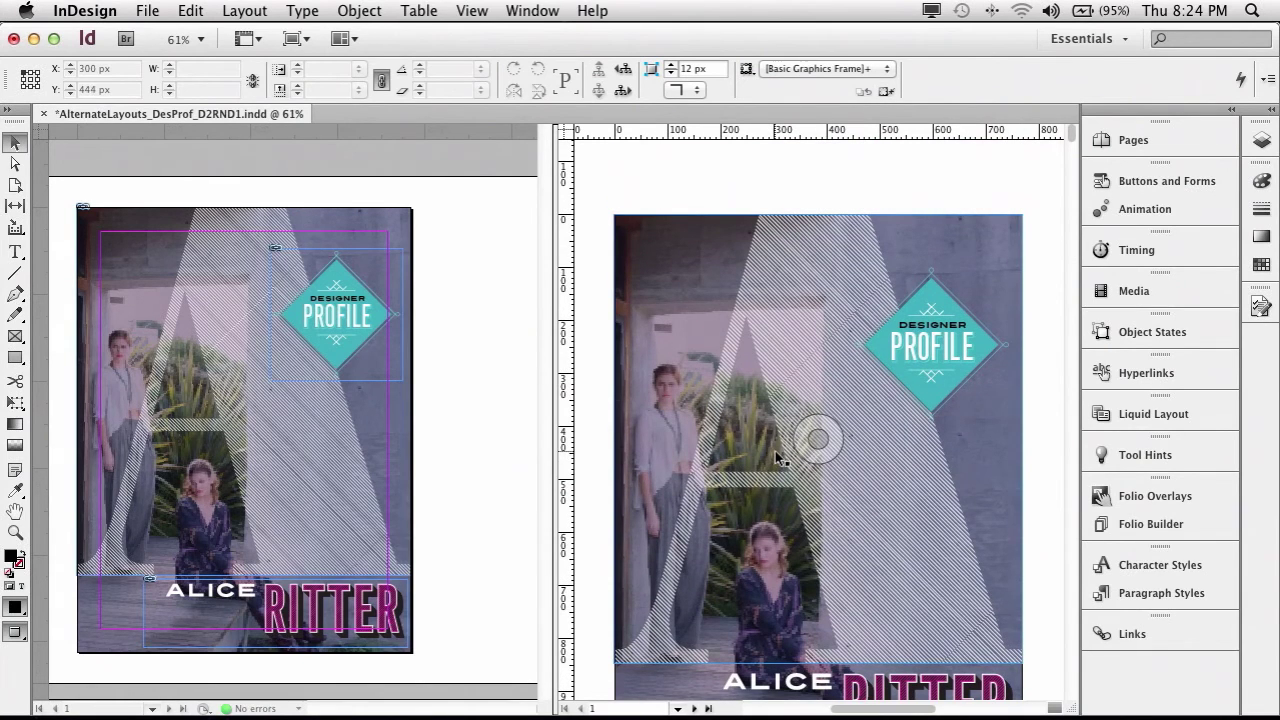
scroll(840, 428, down, 10)
scroll(840, 428, down, 10)
scroll(840, 428, down, 10)
scroll(840, 428, down, 10)
scroll(840, 428, down, 10)
scroll(840, 428, up, 5)
scroll(840, 428, up, 1)
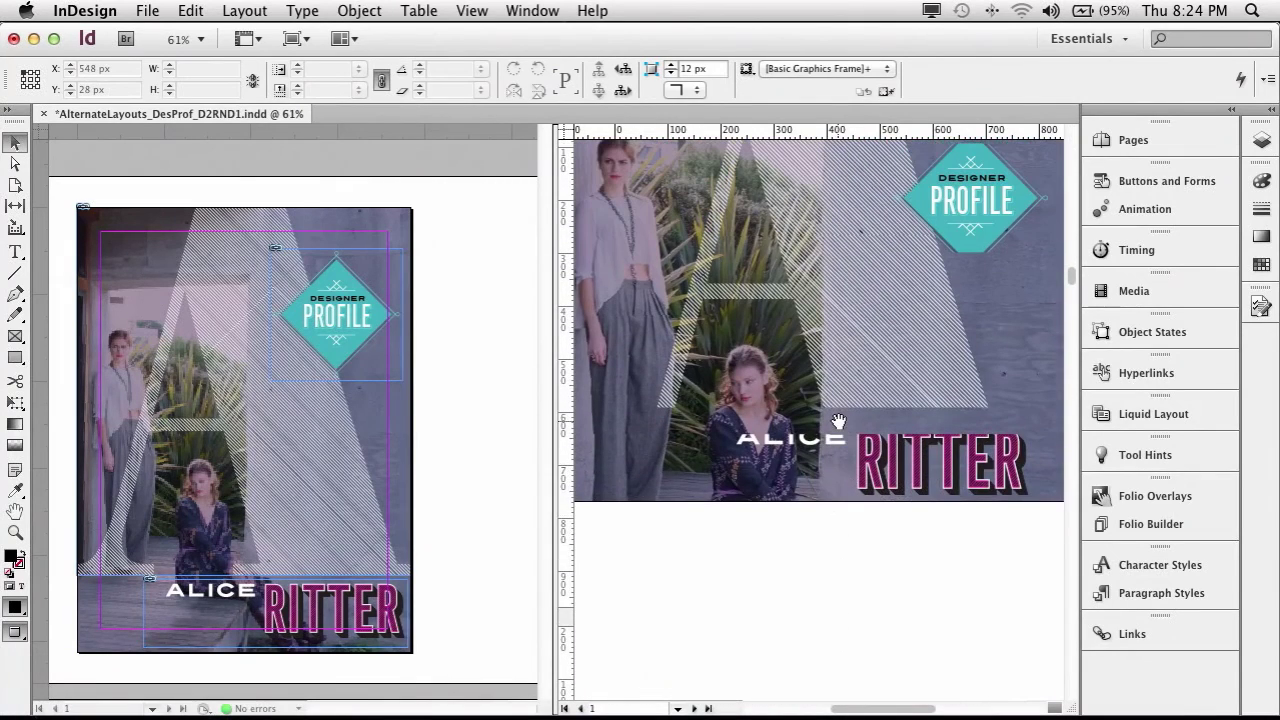
scroll(840, 428, up, 2)
scroll(840, 428, up, 1)
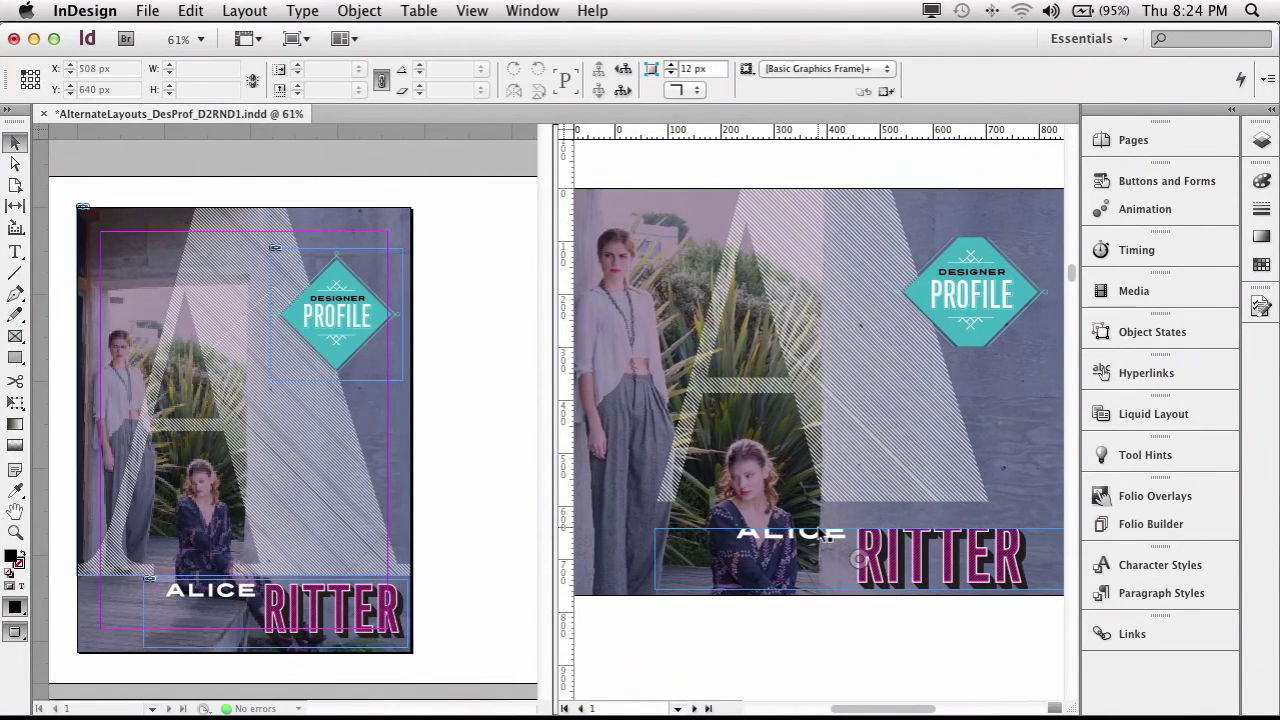
Extend the ALICE RITTER frame upward and the DESIGNER PROFILE badge frame downward
click(826, 530)
drag(870, 526, 870, 512)
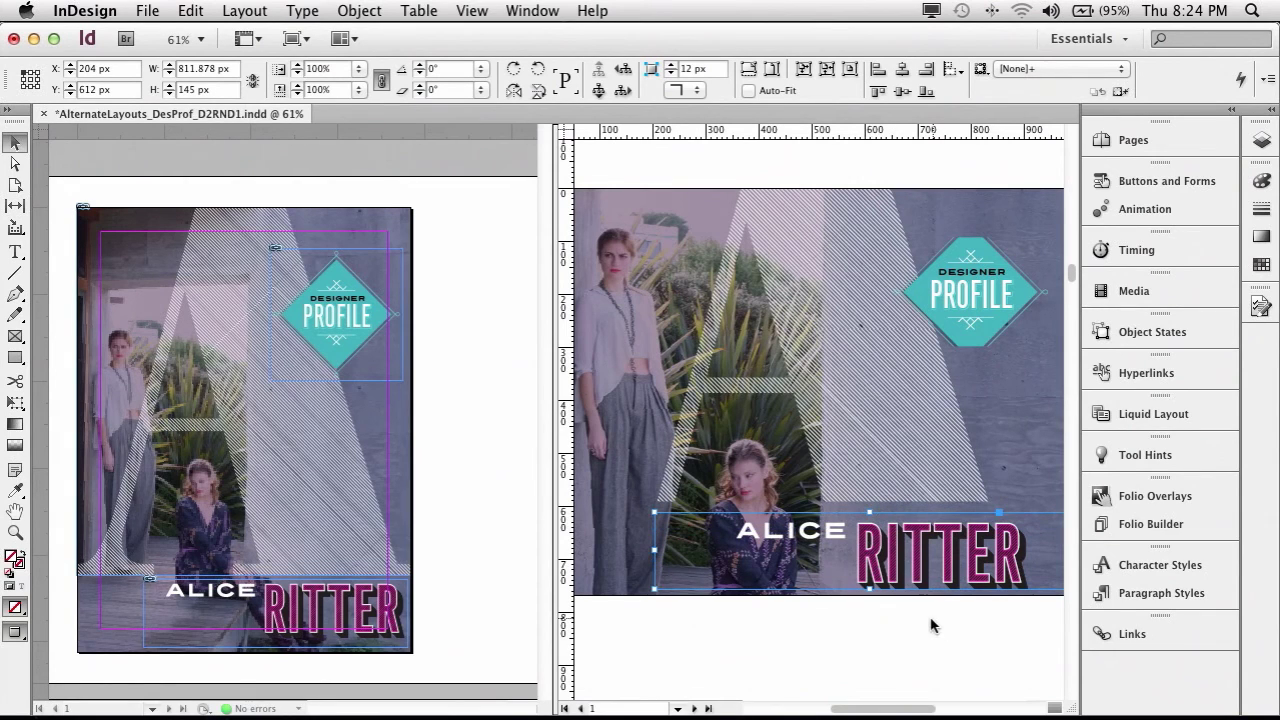
click(978, 338)
drag(972, 347, 970, 368)
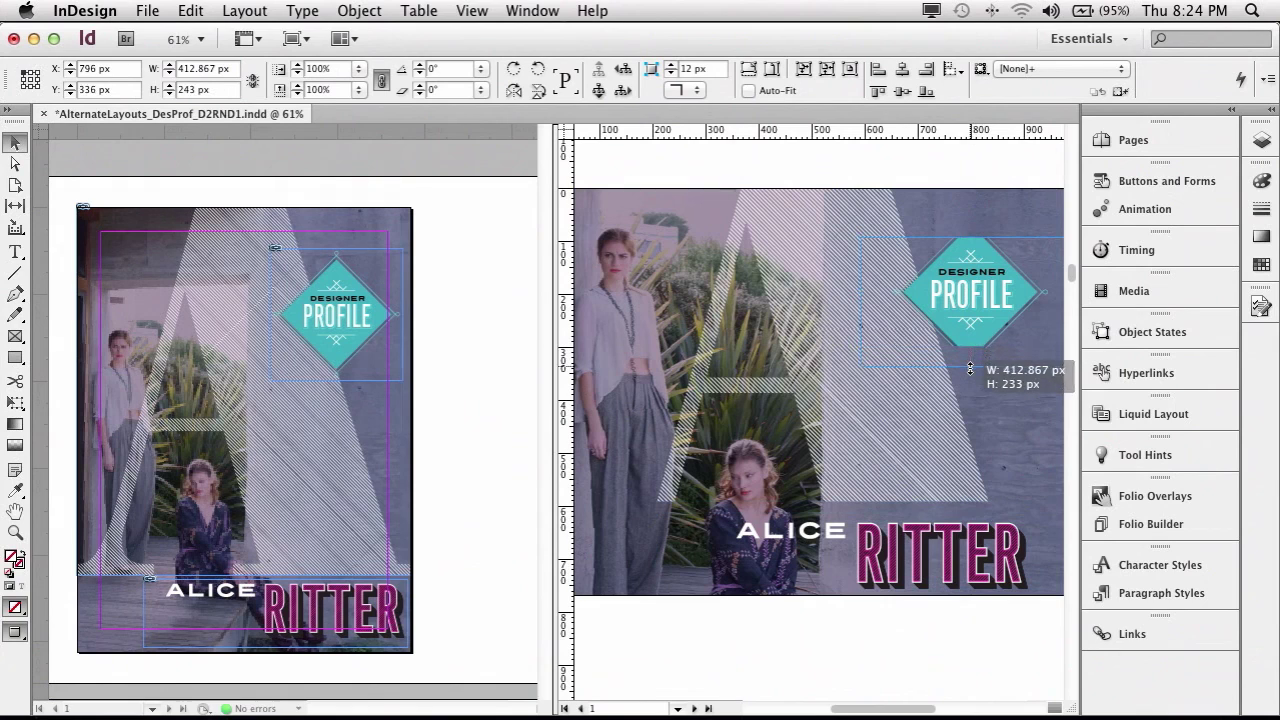
scroll(982, 250, up, 2)
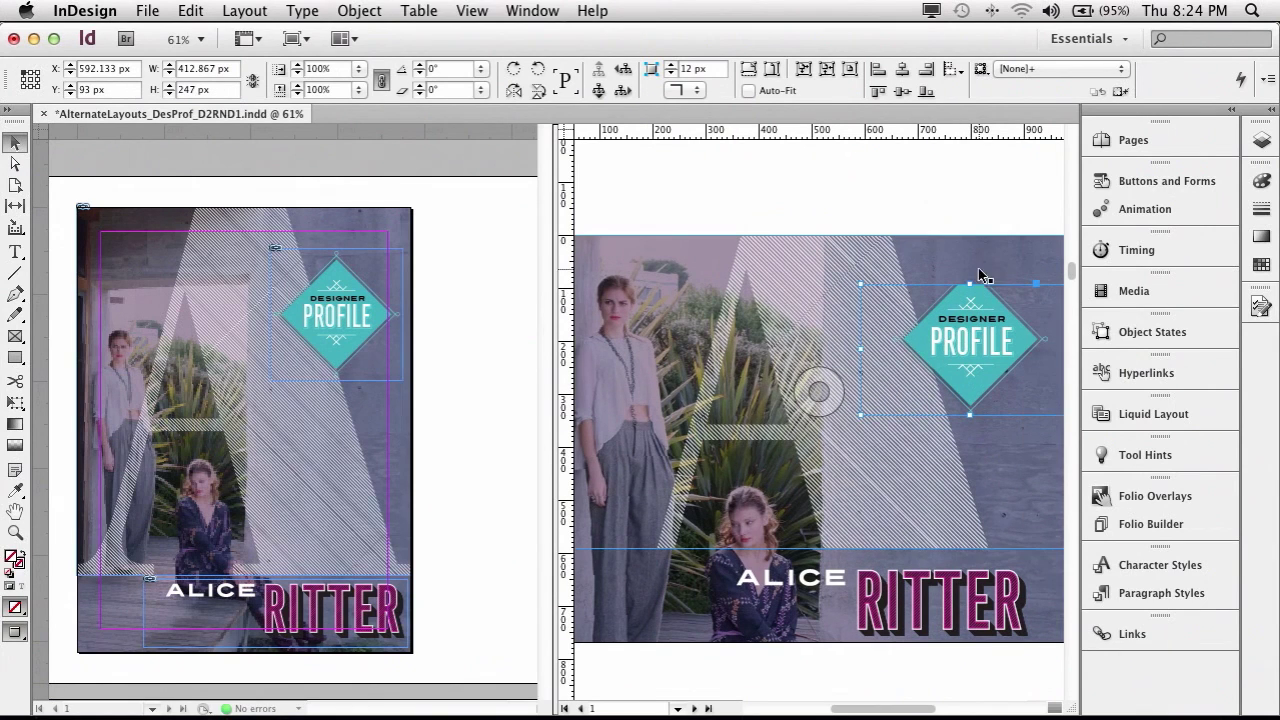